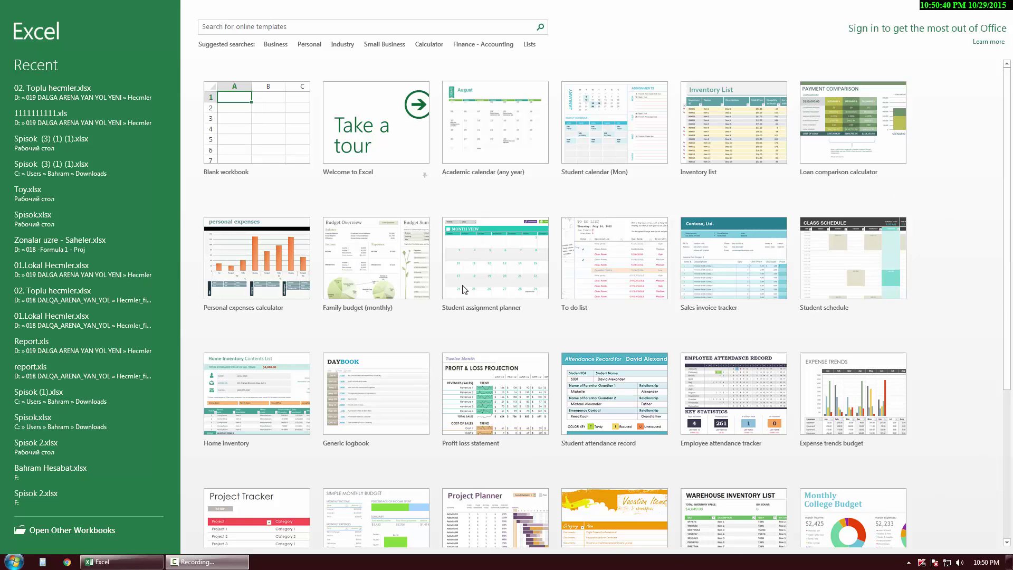
{"action": "left_click", "coordinate": [1008, 278]}
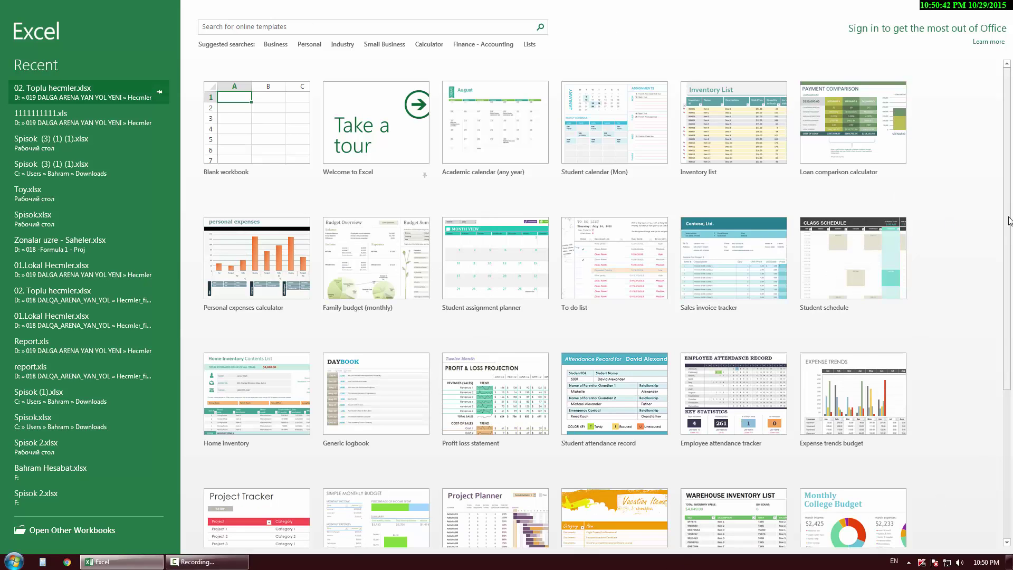
{"action": "scroll", "coordinate": [1000, 201], "scroll_direction": "down", "scroll_amount": 2}
{"action": "scroll", "coordinate": [994, 176], "scroll_direction": "up", "scroll_amount": 2}
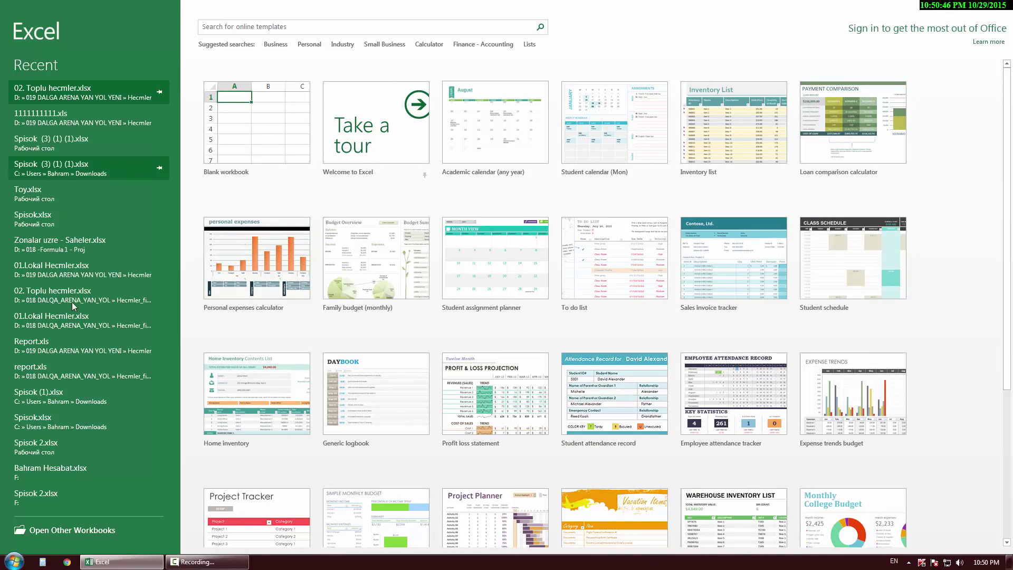
{"action": "left_click", "coordinate": [248, 254]}
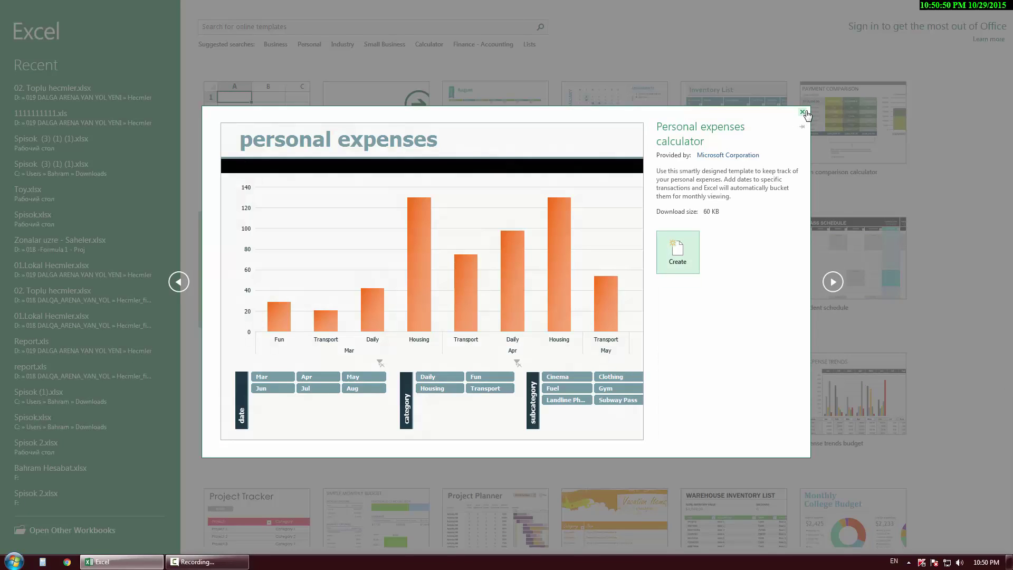
{"action": "left_click", "coordinate": [803, 110]}
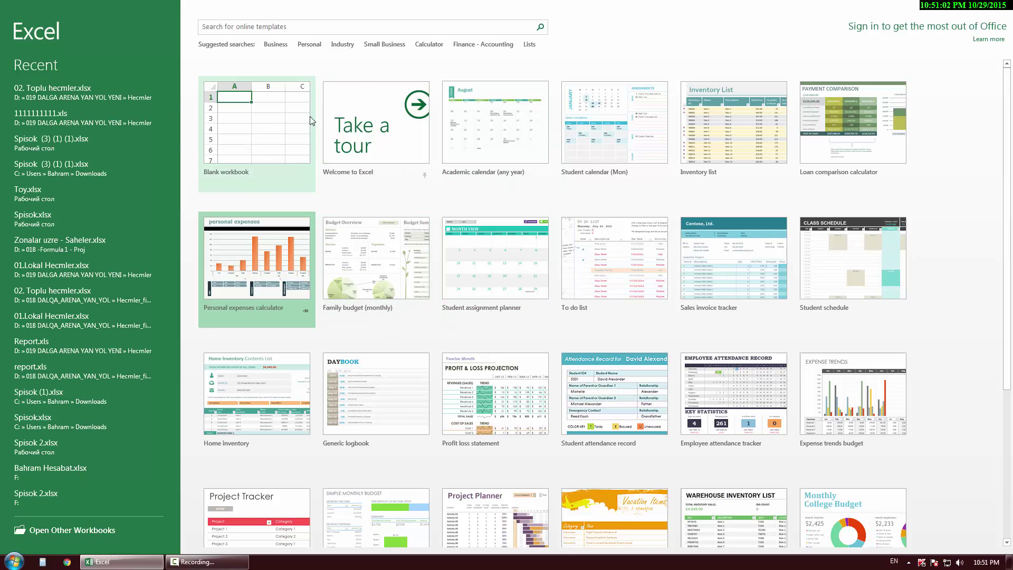
- Create a new blank workbook, then select cell L30 and return to A1
{"action": "left_click", "coordinate": [257, 134]}
{"action": "left_click", "coordinate": [394, 371]}
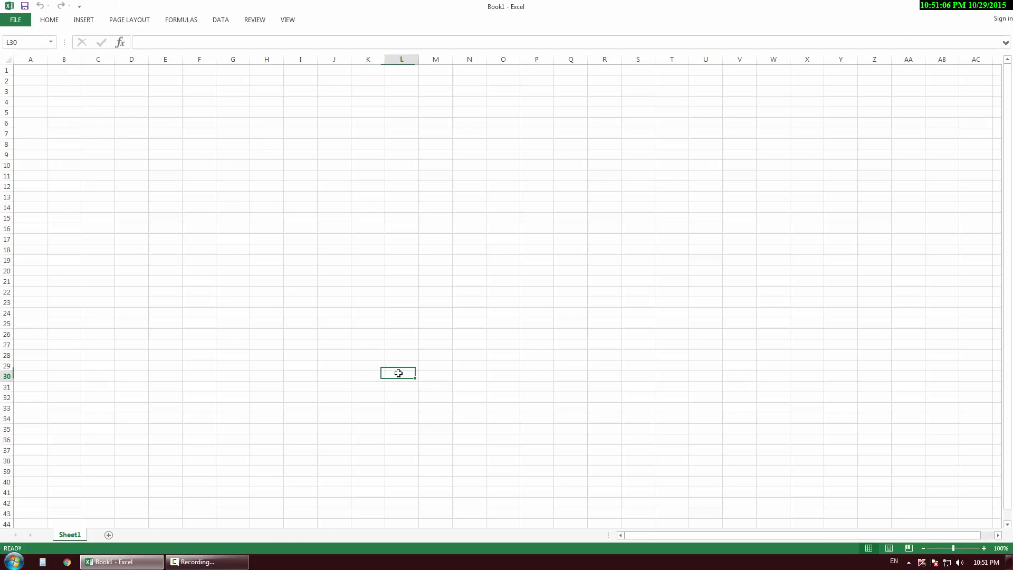
{"action": "left_click", "coordinate": [30, 71]}
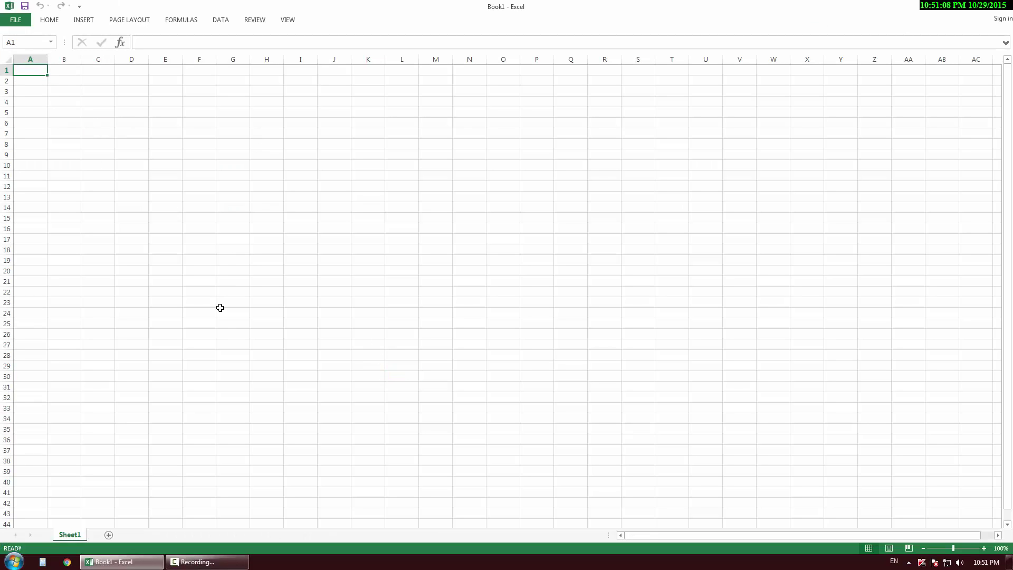
- Pin the ribbon open by double-clicking HOME, then select H16 and return to A1
{"action": "double_click", "coordinate": [49, 19]}
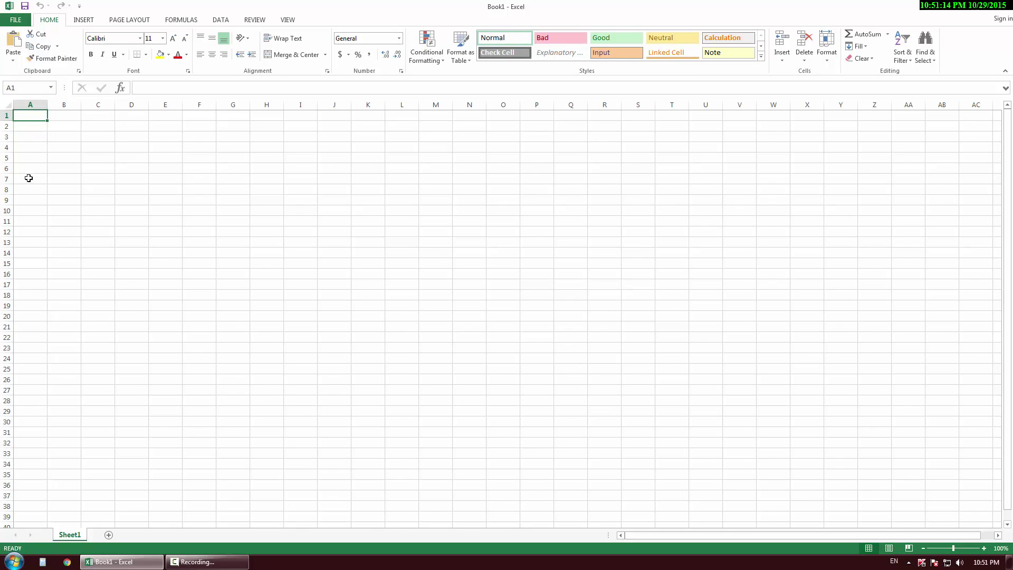
{"action": "left_click_drag", "start_coordinate": [1, 1], "coordinate": [1010, 24]}
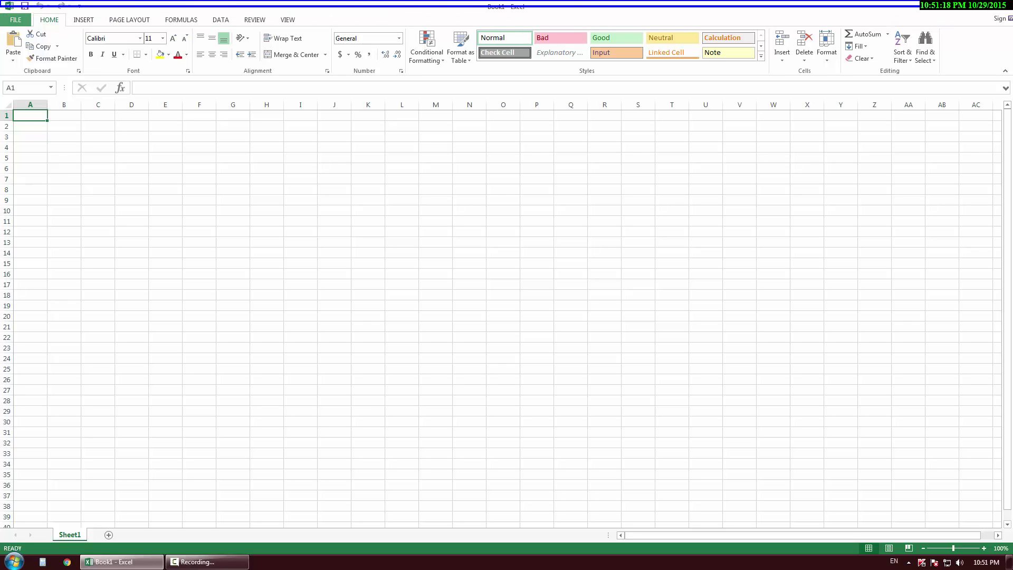
{"action": "left_click_drag", "start_coordinate": [1008, 23], "coordinate": [1005, 17]}
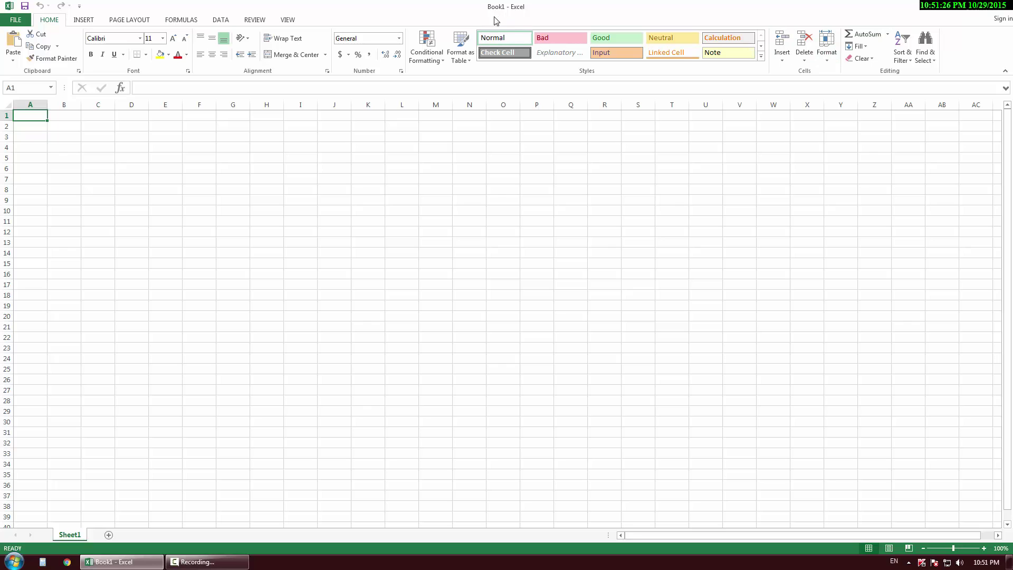
{"action": "left_click", "coordinate": [252, 269]}
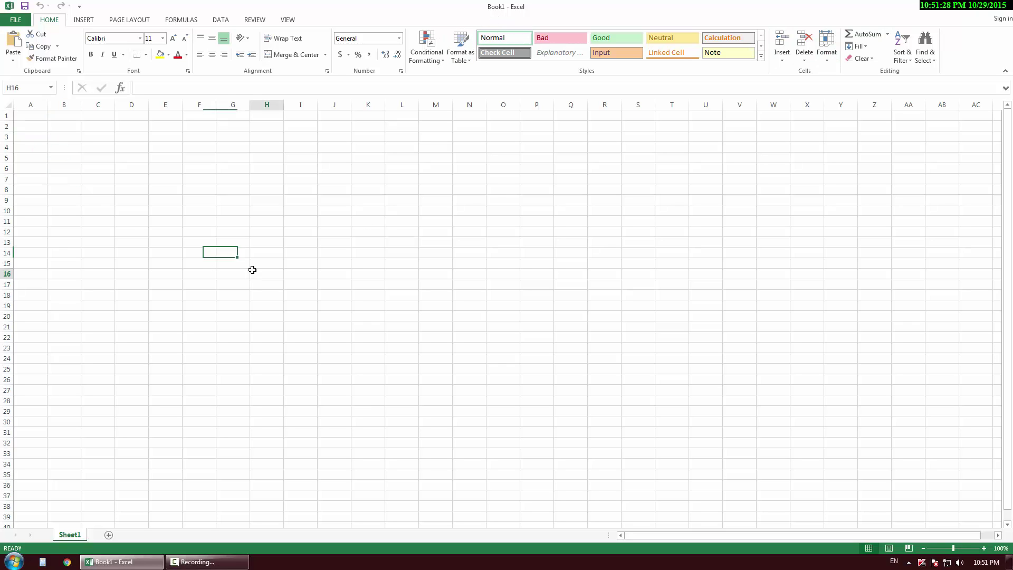
{"action": "left_click", "coordinate": [37, 120]}
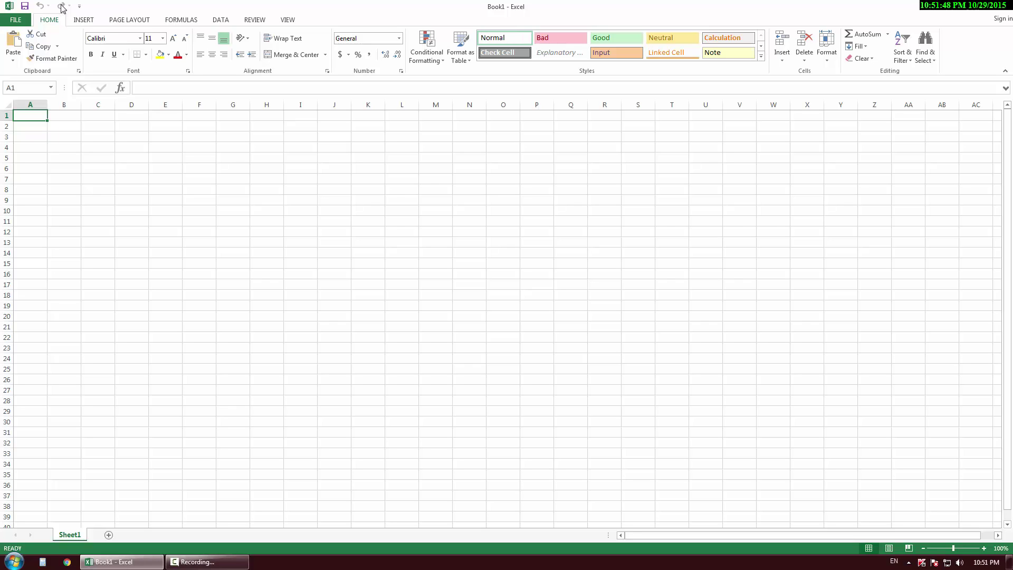
- Tick New, Open and Quick Print in the Customize Quick Access Toolbar list, then close it
{"action": "left_click", "coordinate": [80, 6]}
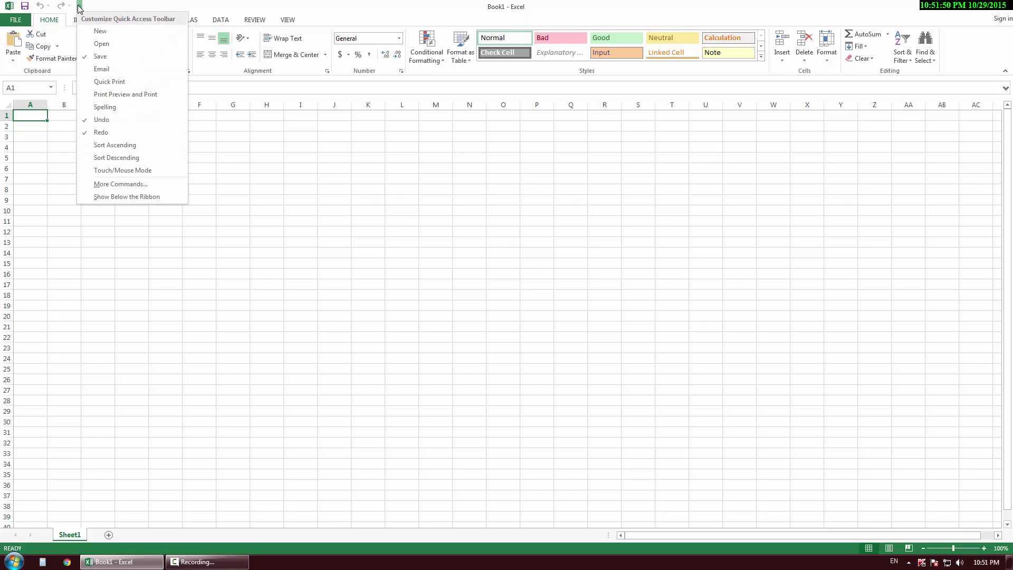
{"action": "left_click", "coordinate": [80, 7]}
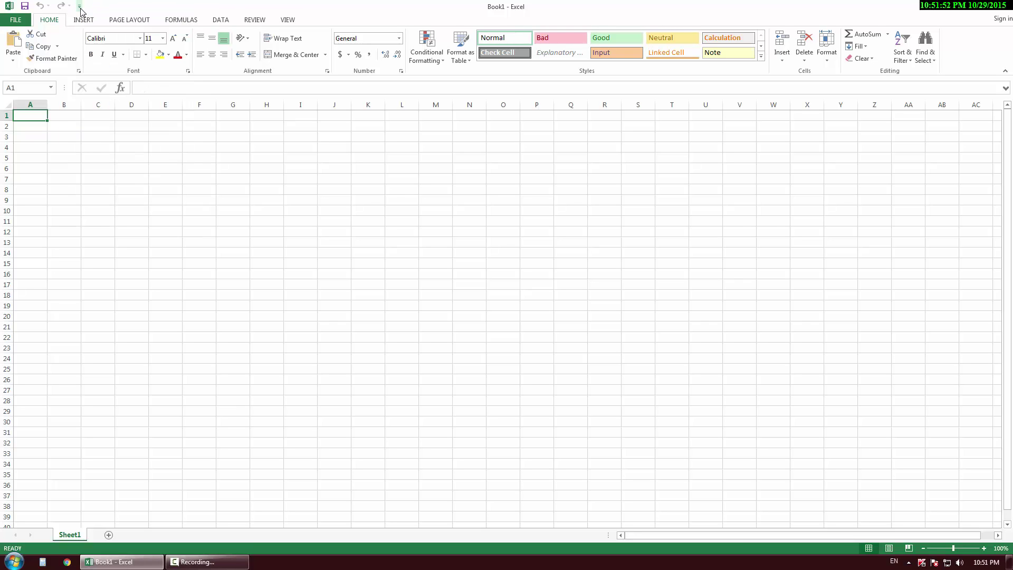
{"action": "left_click", "coordinate": [80, 8]}
{"action": "left_click", "coordinate": [106, 31]}
{"action": "left_click", "coordinate": [95, 7]}
{"action": "left_click", "coordinate": [110, 44]}
{"action": "left_click", "coordinate": [108, 7]}
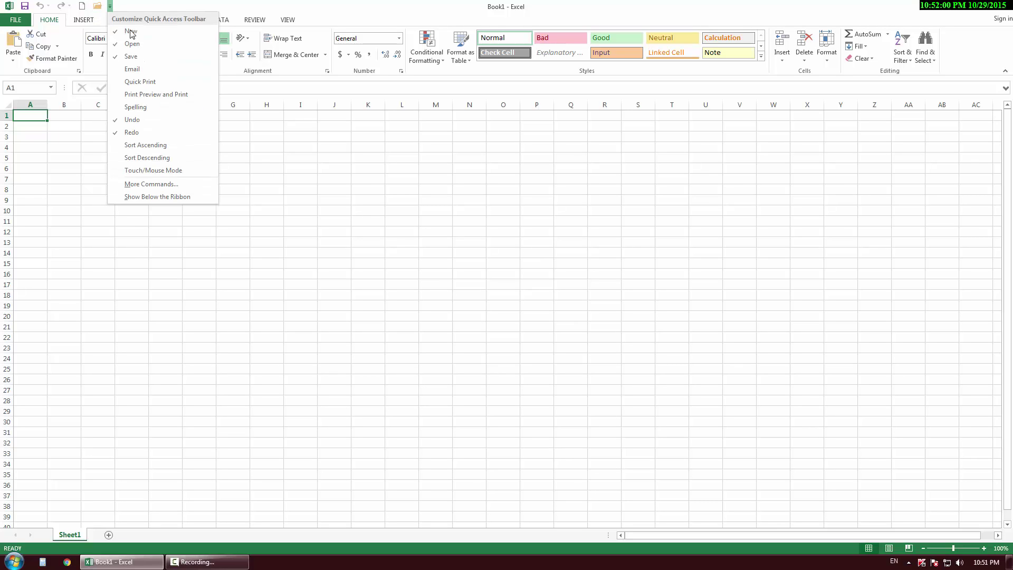
{"action": "left_click", "coordinate": [158, 69]}
{"action": "left_click", "coordinate": [125, 6]}
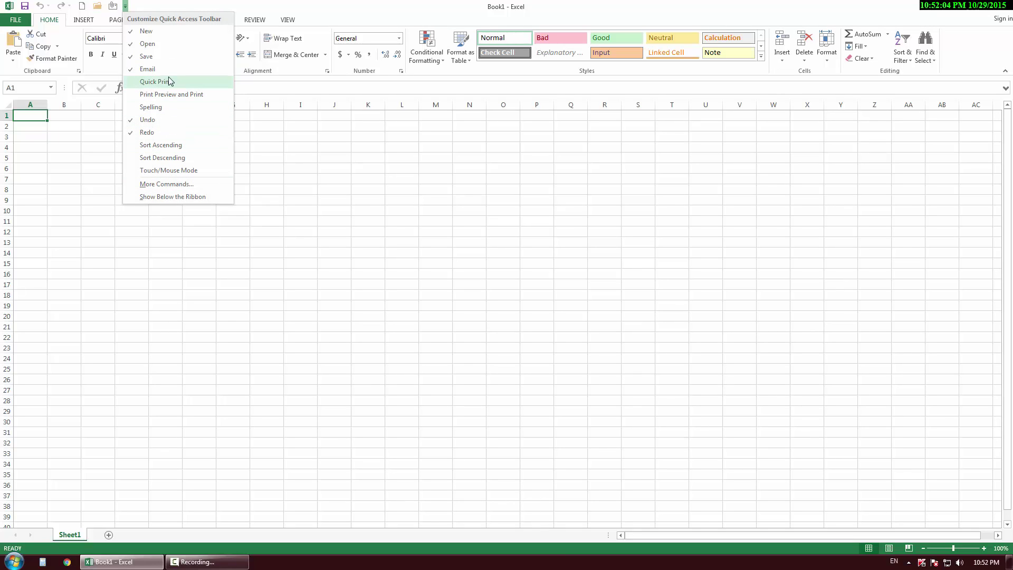
{"action": "left_click", "coordinate": [270, 4]}
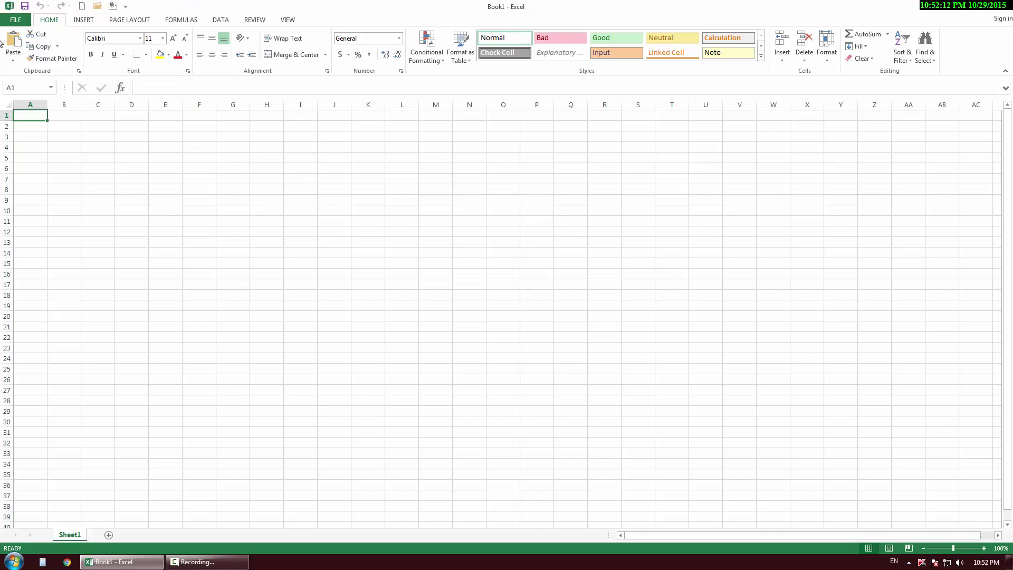
- Select the A1 reference in the Name Box, then start editing A1 in the formula bar
{"action": "left_click_drag", "start_coordinate": [1, 16], "coordinate": [916, 82]}
{"action": "mouse_move", "coordinate": [2, 80]}
{"action": "left_mouse_down"}
{"action": "mouse_move", "coordinate": [994, 95]}
{"action": "mouse_move", "coordinate": [55, 100]}
{"action": "left_mouse_up"}
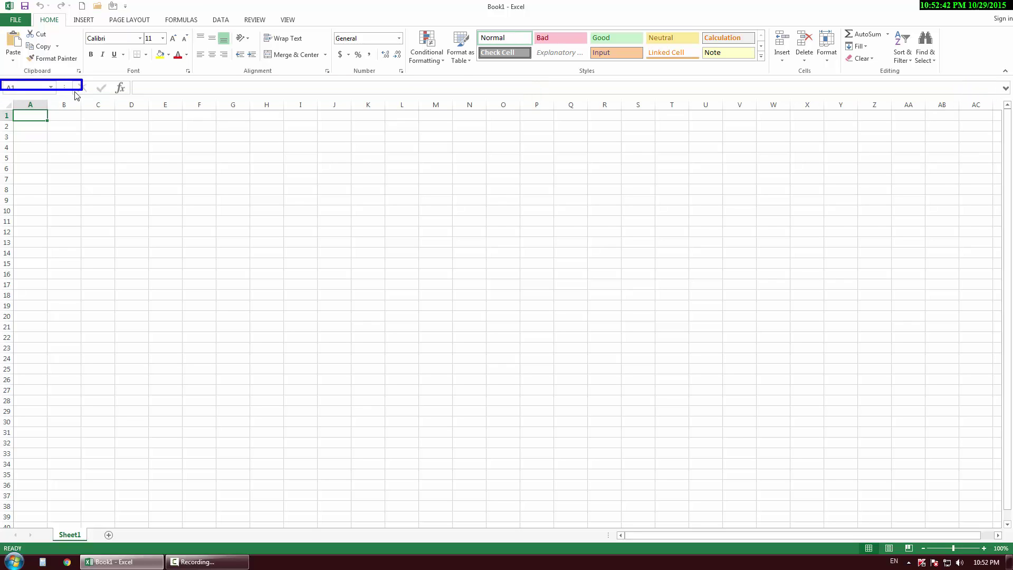
{"action": "left_click", "coordinate": [14, 89]}
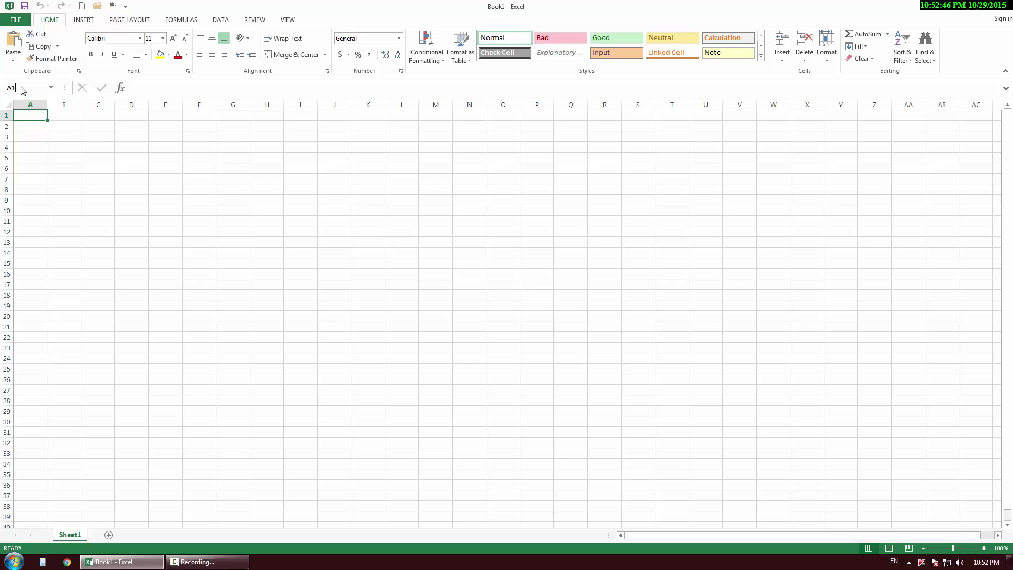
{"action": "left_click", "coordinate": [145, 89]}
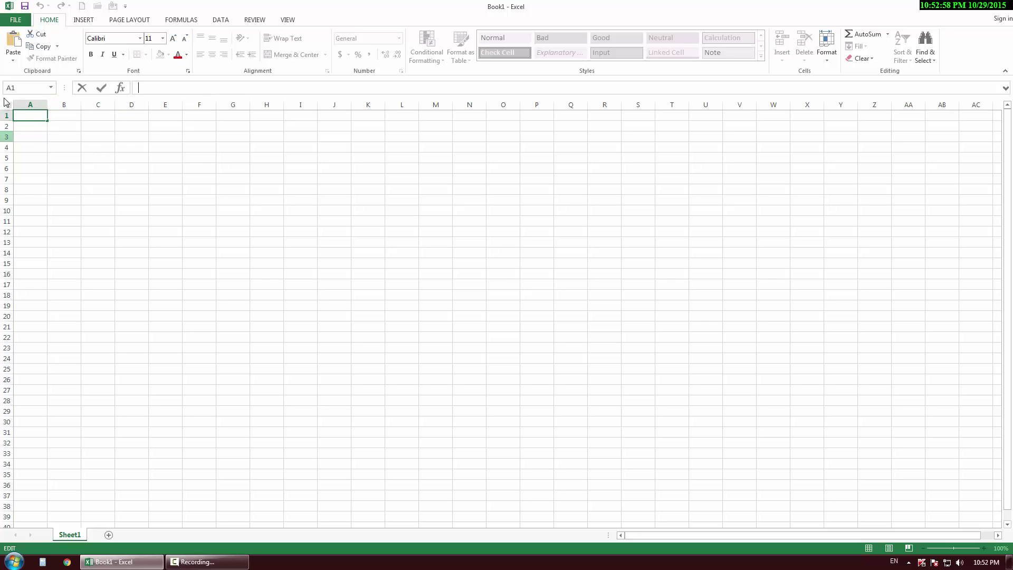
- Scroll right to column J and back, then click the grid to exit A1's edit mode
{"action": "left_click_drag", "start_coordinate": [498, 319], "coordinate": [1008, 530]}
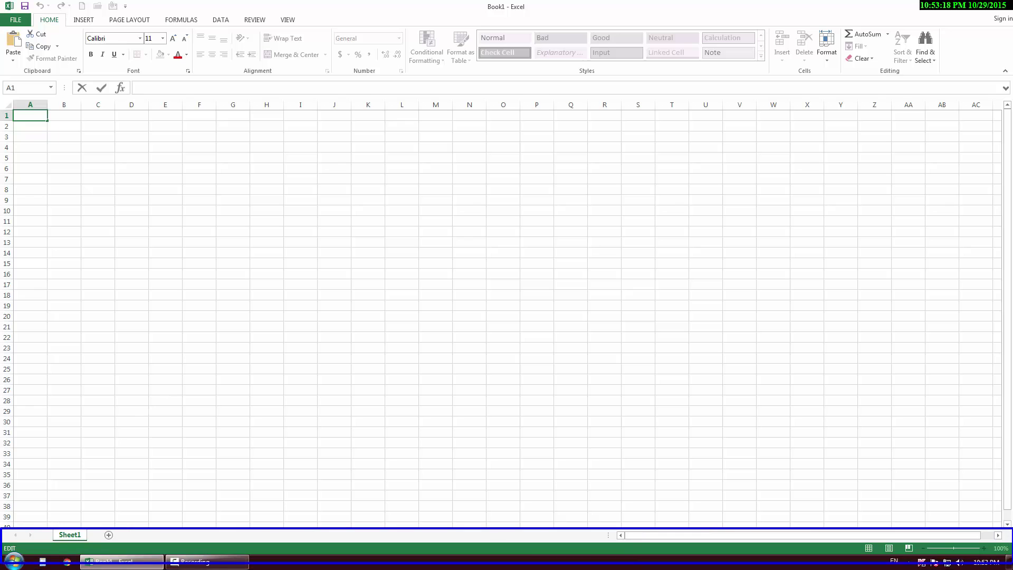
{"action": "left_click", "coordinate": [998, 534]}
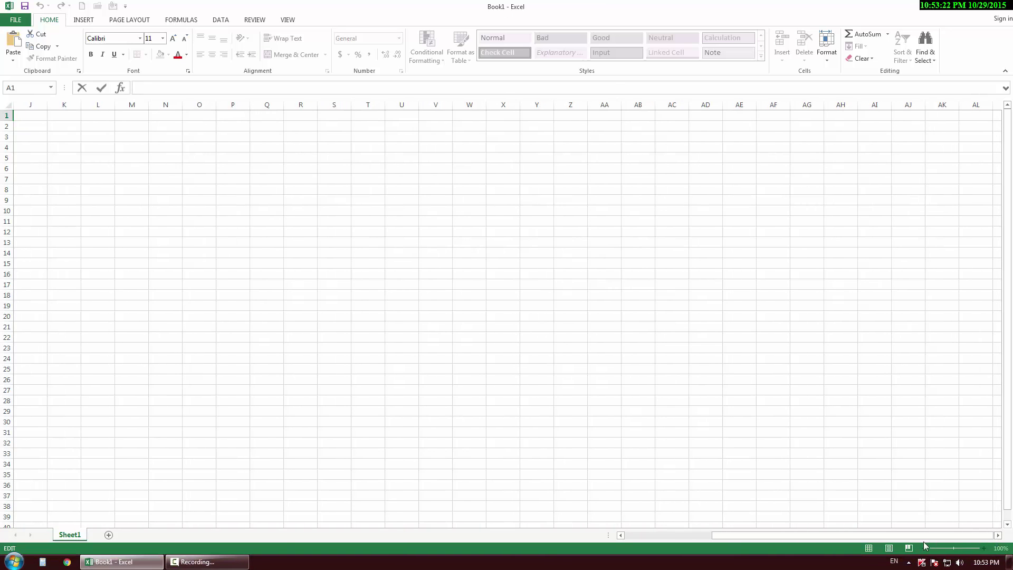
{"action": "left_click_drag", "start_coordinate": [918, 535], "coordinate": [640, 534]}
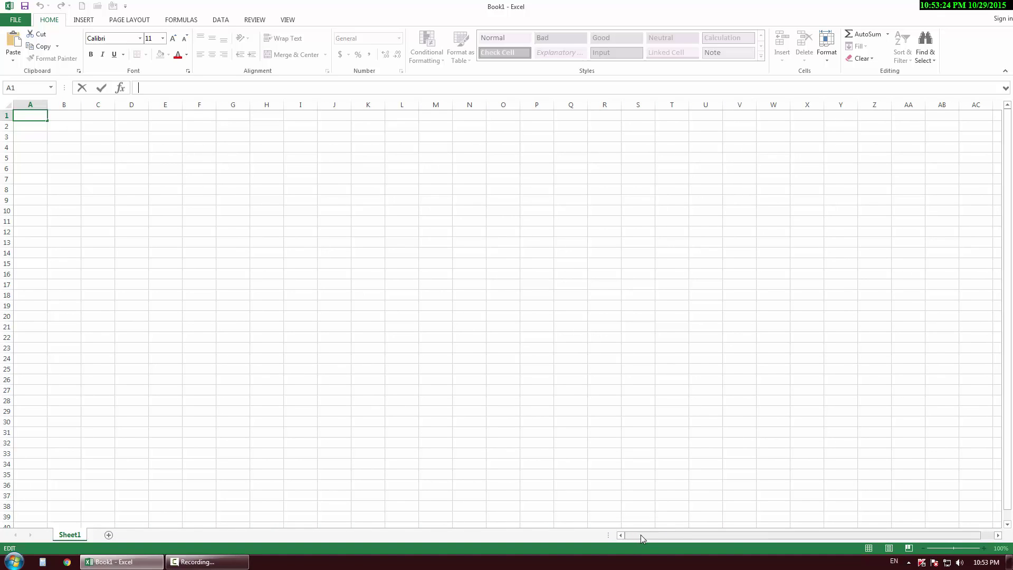
{"action": "left_click_drag", "start_coordinate": [642, 537], "coordinate": [596, 536]}
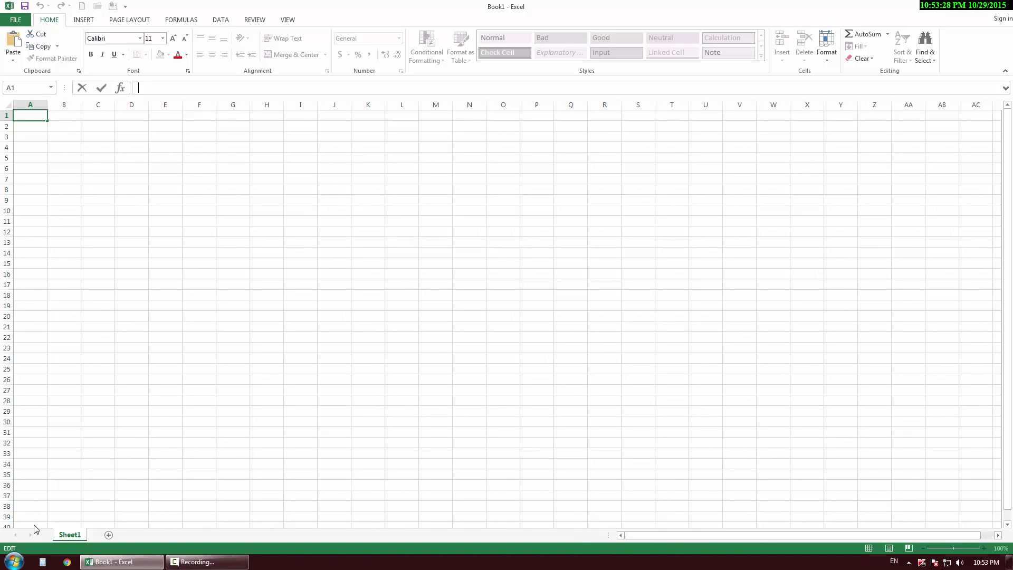
{"action": "left_click", "coordinate": [61, 538]}
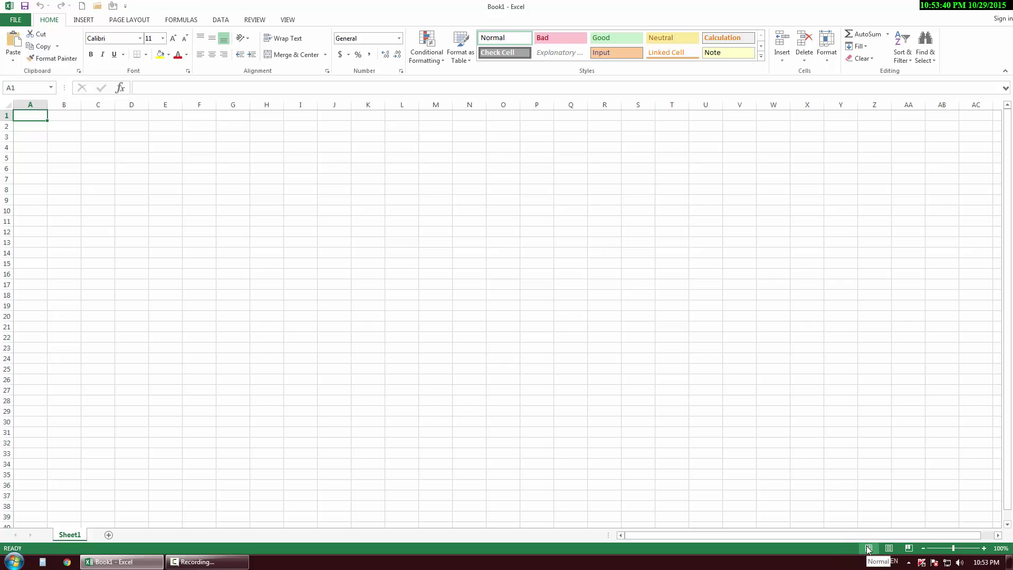
- Select C8 and A1, then switch the sheet to Page Layout view
{"action": "left_click", "coordinate": [85, 193]}
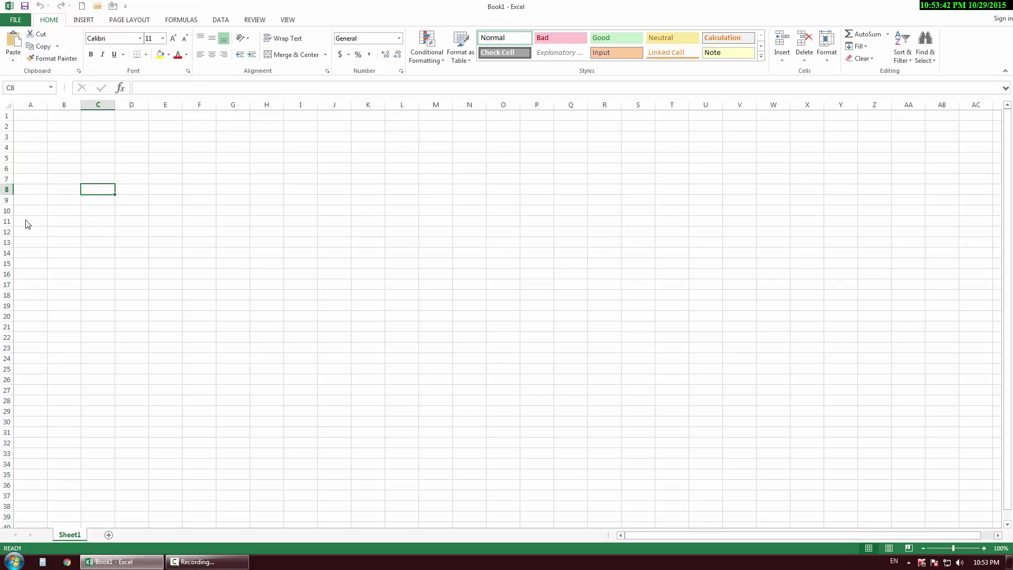
{"action": "left_click", "coordinate": [33, 118]}
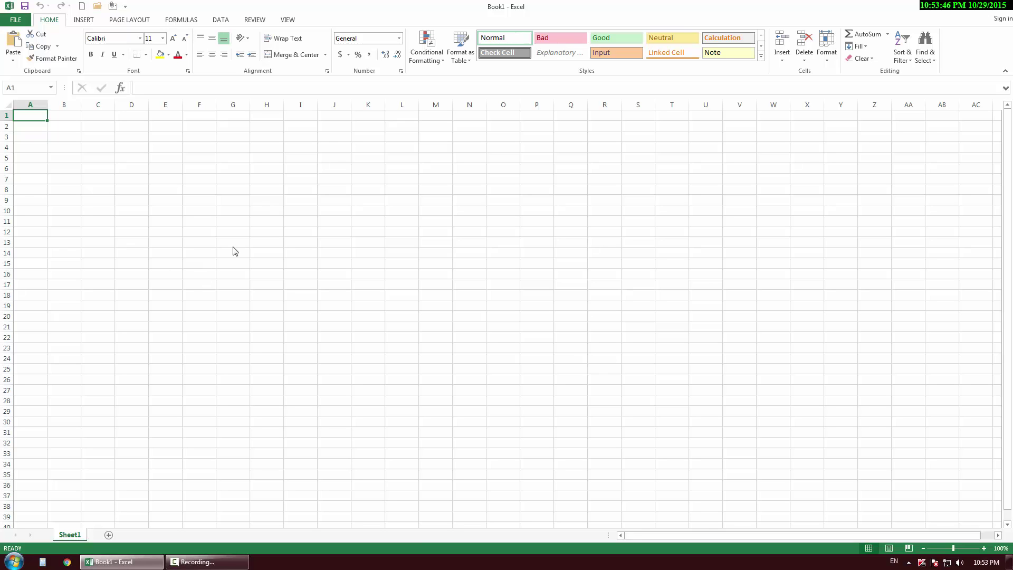
{"action": "left_click", "coordinate": [888, 548]}
- In Page Layout view, scroll and select D3, B1, A1, range A1:I1, I5, H2 and C3
{"action": "left_click", "coordinate": [220, 208]}
{"action": "scroll", "coordinate": [235, 228], "scroll_direction": "down", "scroll_amount": 3}
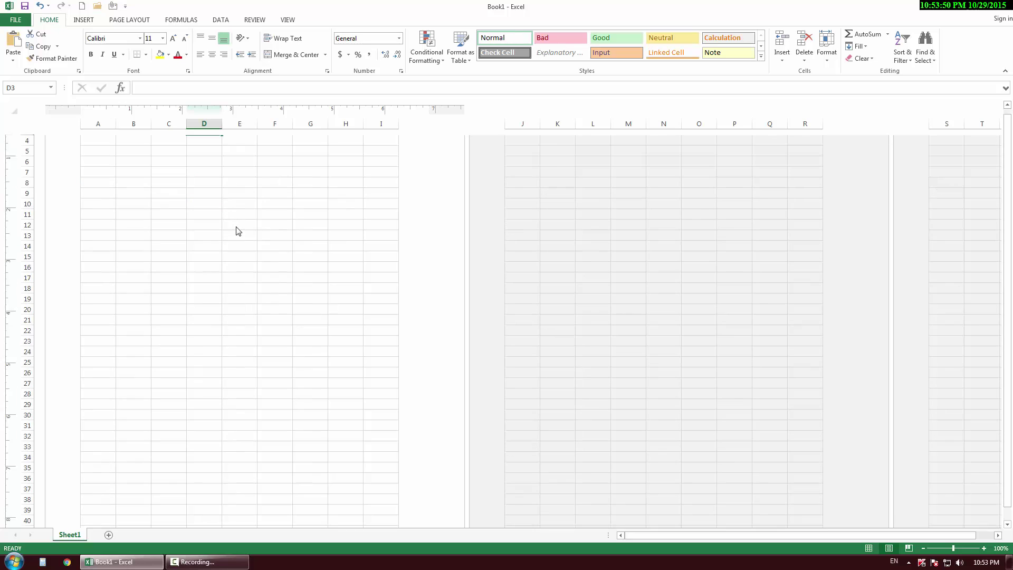
{"action": "scroll", "coordinate": [369, 240], "scroll_direction": "down", "scroll_amount": 2}
{"action": "scroll", "coordinate": [496, 252], "scroll_direction": "up", "scroll_amount": 5}
{"action": "scroll", "coordinate": [422, 274], "scroll_direction": "up", "scroll_amount": 1}
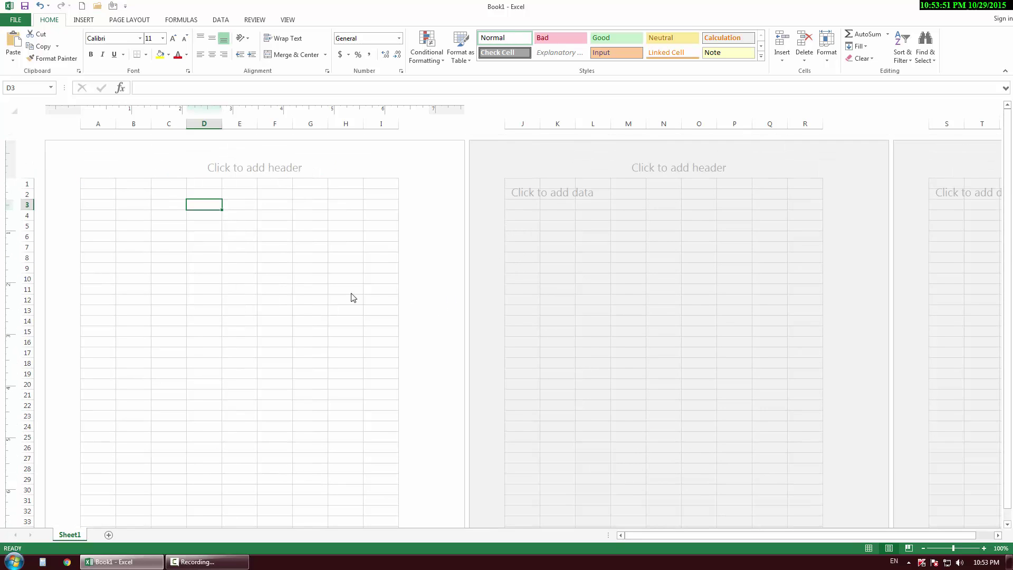
{"action": "left_click", "coordinate": [134, 188]}
{"action": "left_click", "coordinate": [110, 189]}
{"action": "left_click_drag", "start_coordinate": [108, 184], "coordinate": [377, 186]}
{"action": "left_click", "coordinate": [380, 226]}
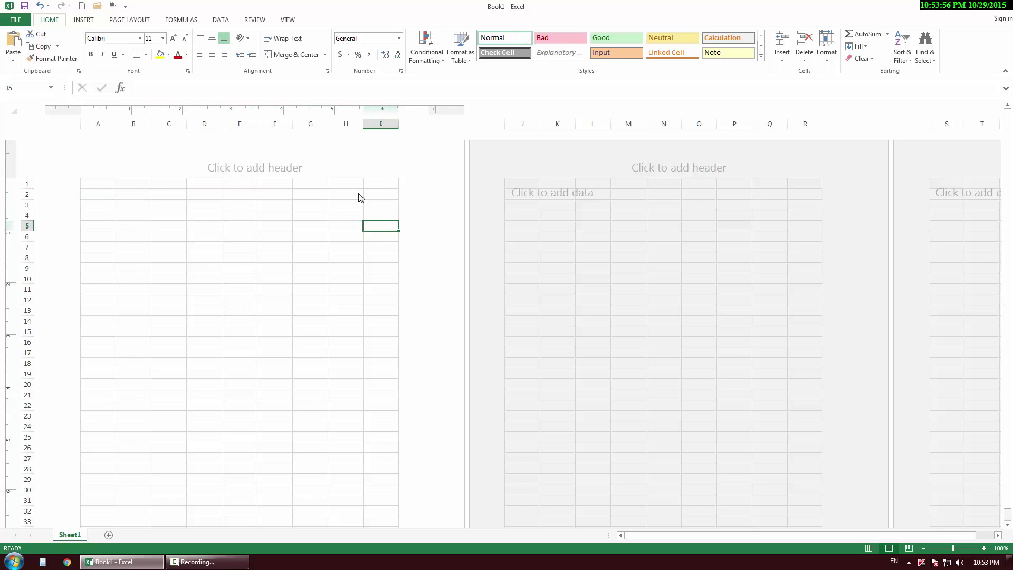
{"action": "left_click", "coordinate": [357, 196]}
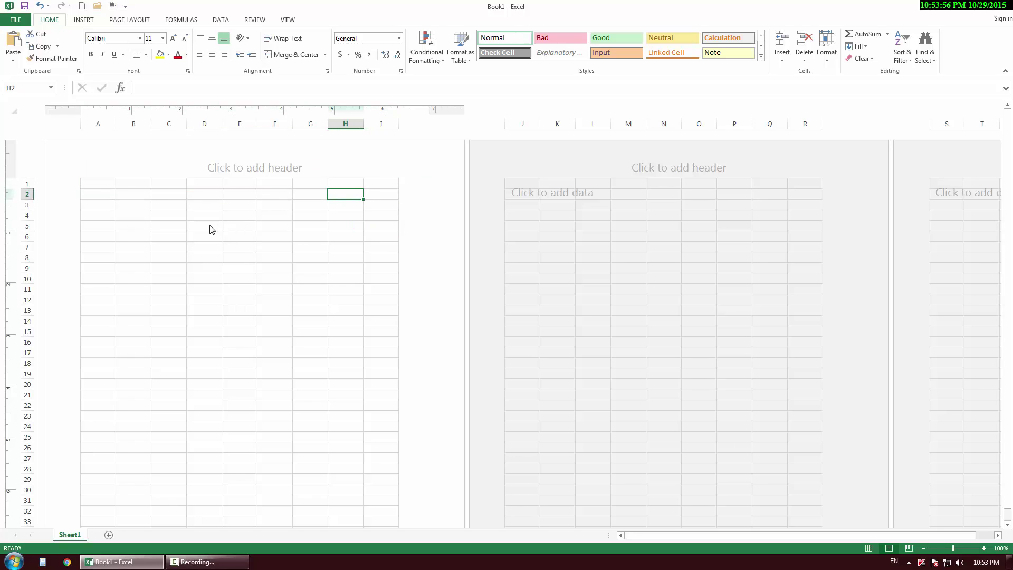
{"action": "left_click", "coordinate": [177, 207]}
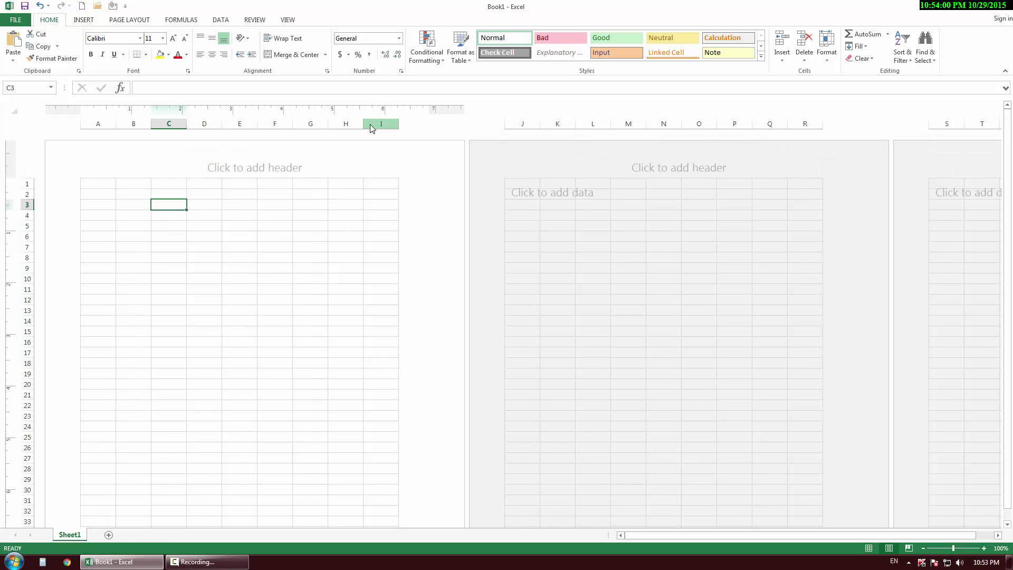
- Hide column H, undo it with Ctrl+Z, select M4:N4, then switch to Page Break Preview
{"action": "left_click_drag", "start_coordinate": [363, 124], "coordinate": [320, 124]}
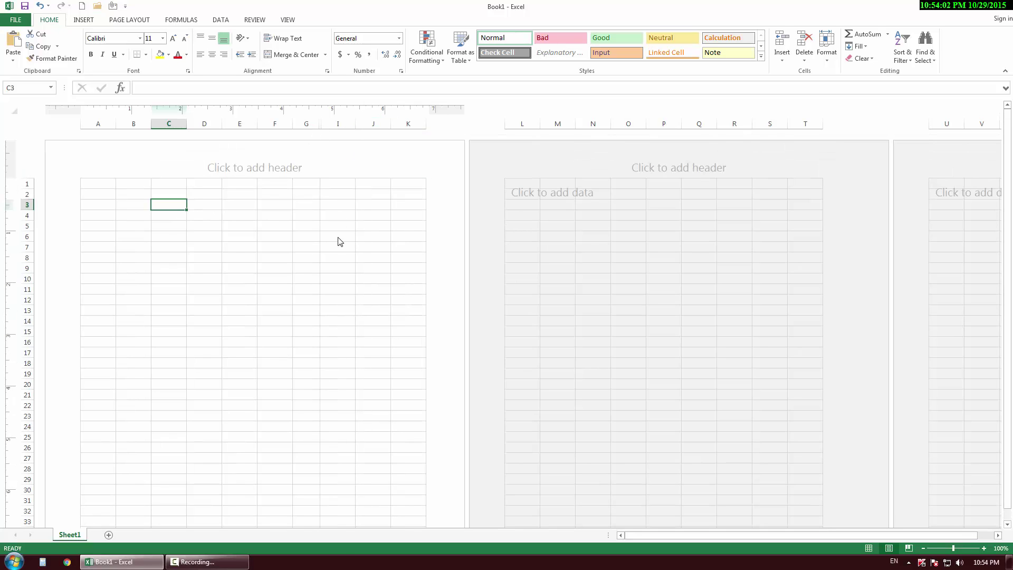
{"action": "key", "text": "ctrl+z"}
{"action": "left_click", "coordinate": [250, 220]}
{"action": "left_click_drag", "start_coordinate": [622, 215], "coordinate": [648, 222]}
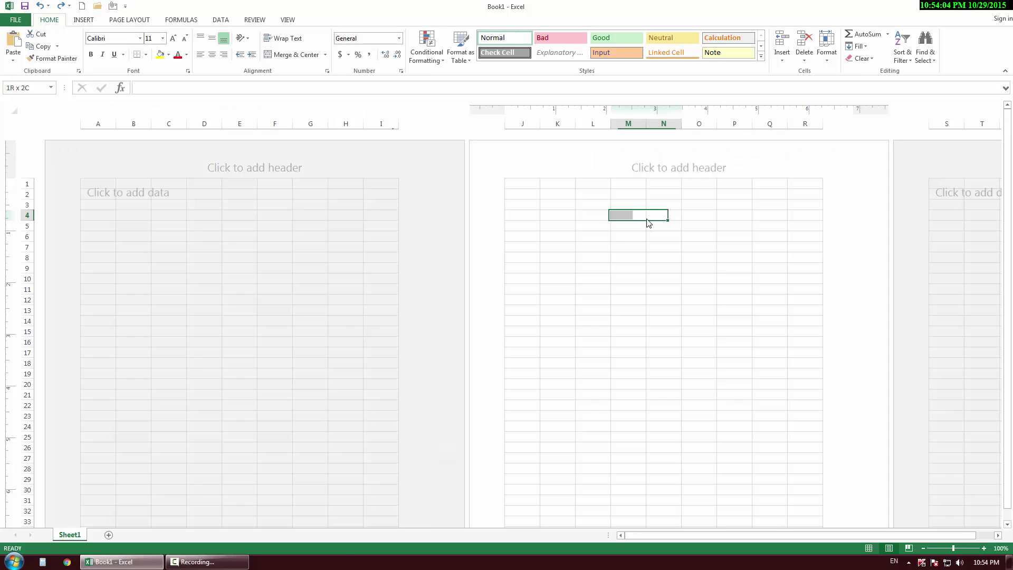
{"action": "left_click", "coordinate": [973, 228]}
{"action": "left_click", "coordinate": [86, 182]}
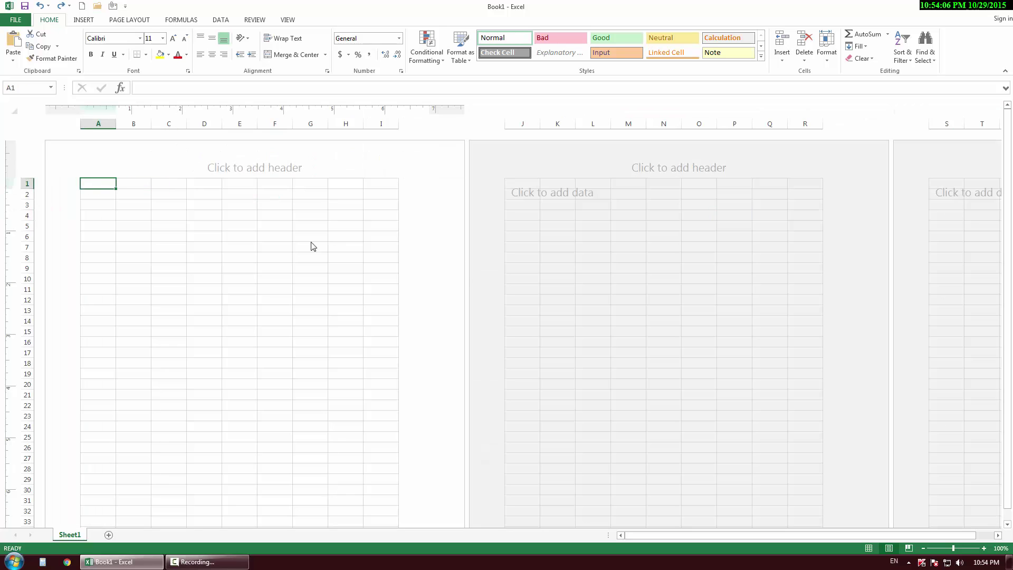
{"action": "left_click", "coordinate": [908, 548]}
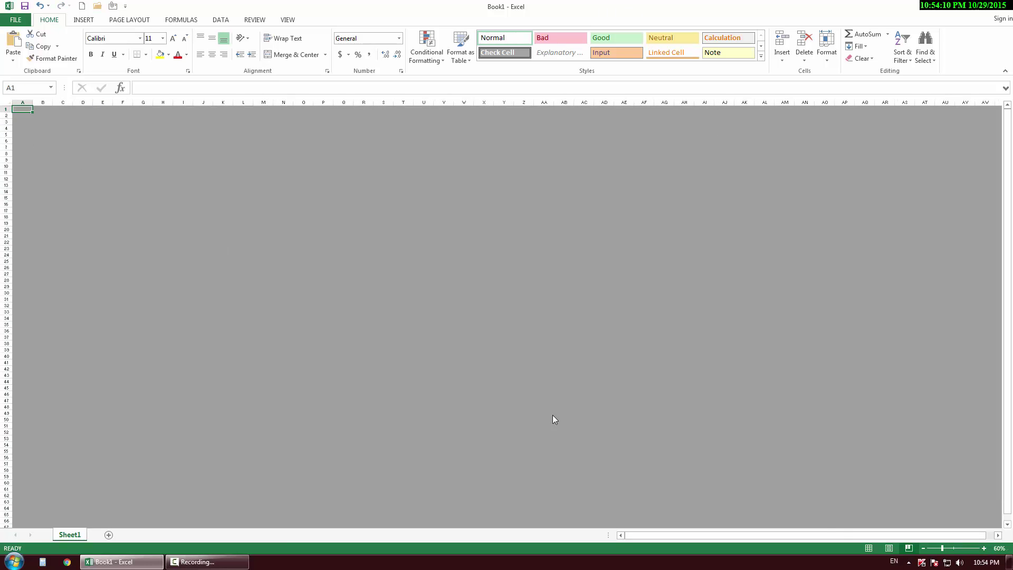
- Return to Normal view and type 'safdsdf' in A1 and 'sdfdsf' in J1
{"action": "left_click", "coordinate": [868, 548]}
{"action": "type", "text": "safd"}
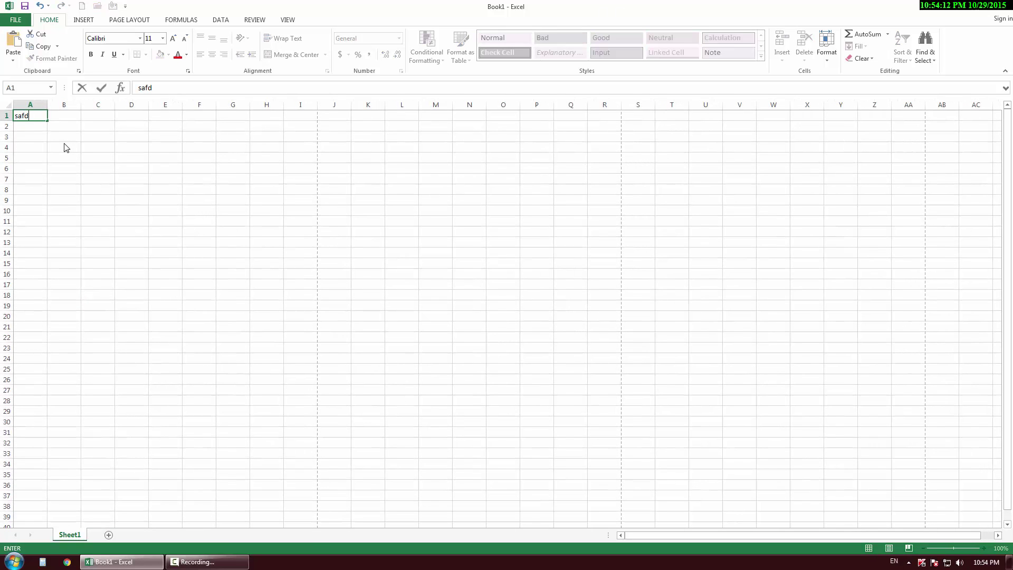
{"action": "type", "text": "sdf"}
{"action": "left_click", "coordinate": [347, 116]}
{"action": "type", "text": "sdfdsf"}
{"action": "left_click", "coordinate": [419, 196]}
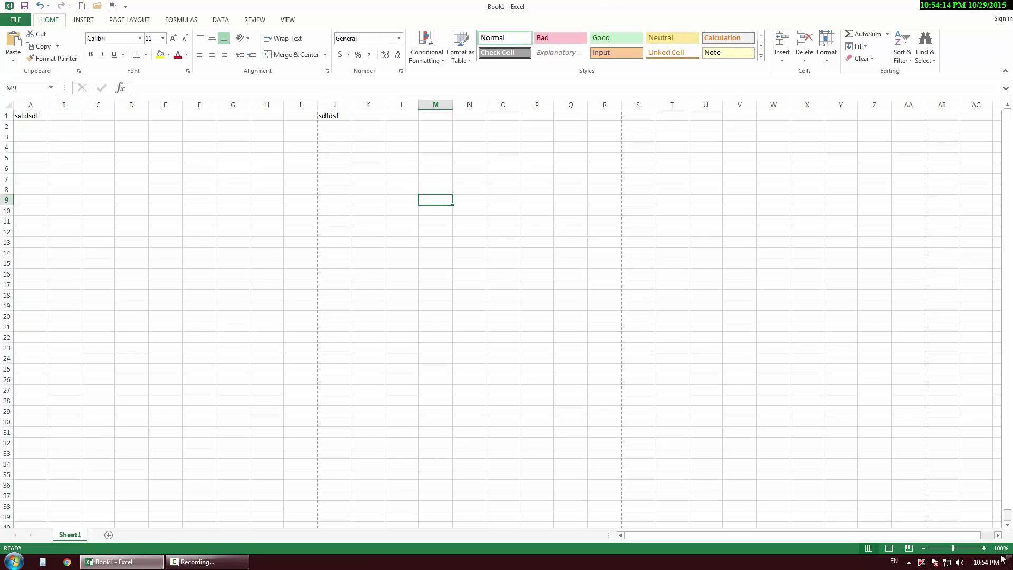
- In Page Break Preview, drag the print-area border, then return to Normal view and select A1:N16
{"action": "left_click", "coordinate": [907, 548]}
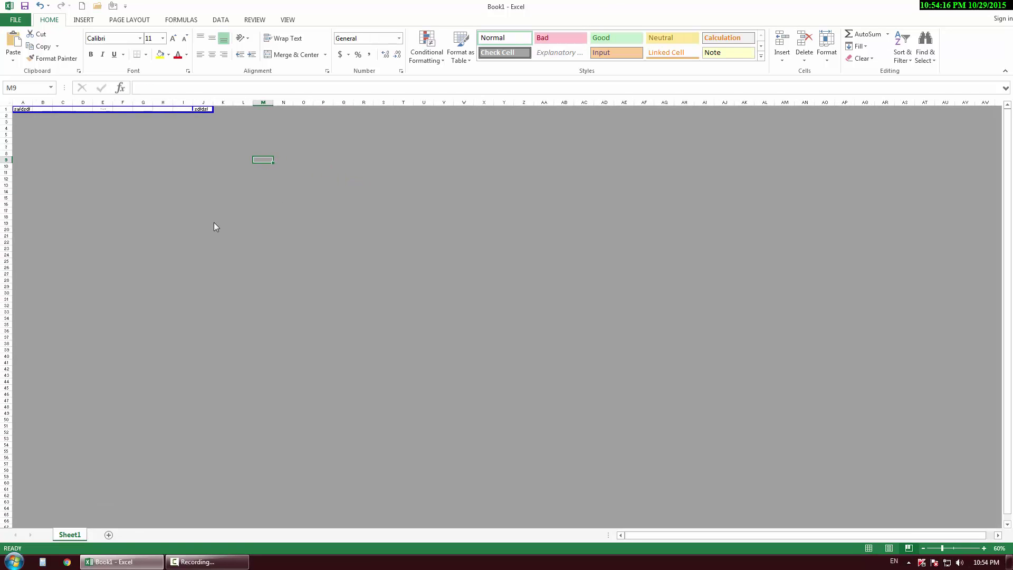
{"action": "left_click", "coordinate": [164, 140]}
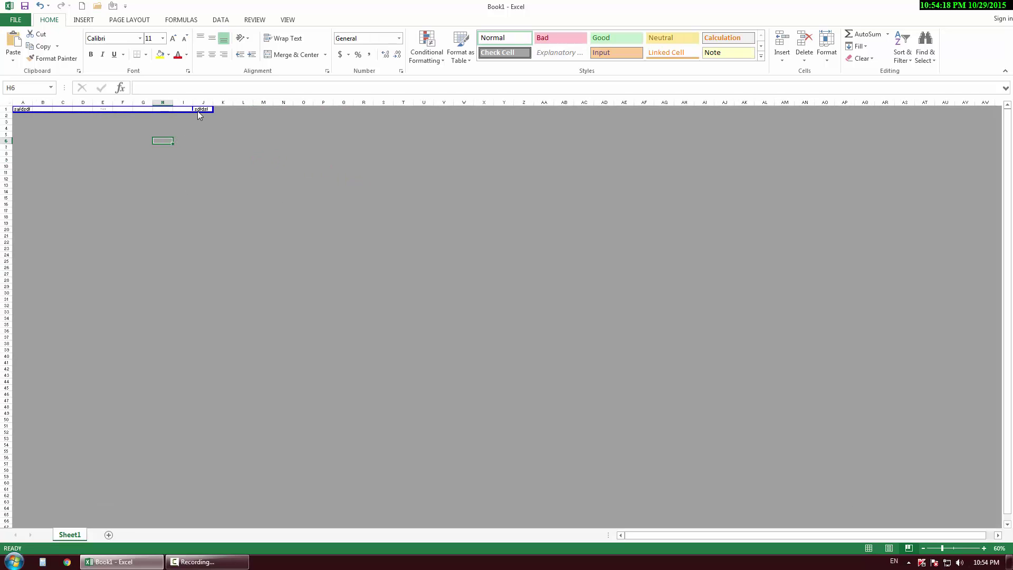
{"action": "mouse_move", "coordinate": [208, 111]}
{"action": "left_mouse_down"}
{"action": "mouse_move", "coordinate": [212, 150]}
{"action": "mouse_move", "coordinate": [537, 436]}
{"action": "left_mouse_up"}
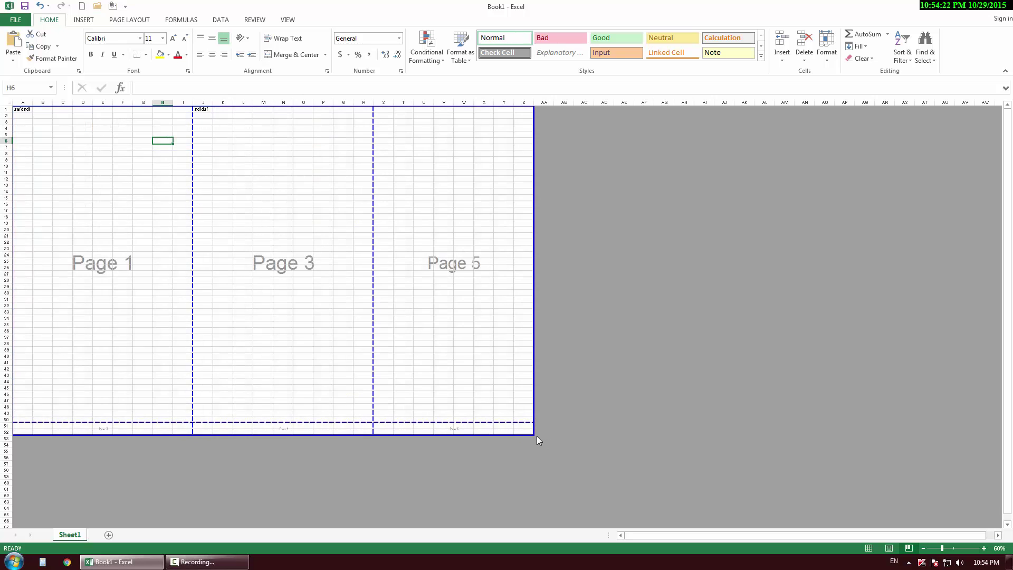
{"action": "left_click", "coordinate": [216, 142]}
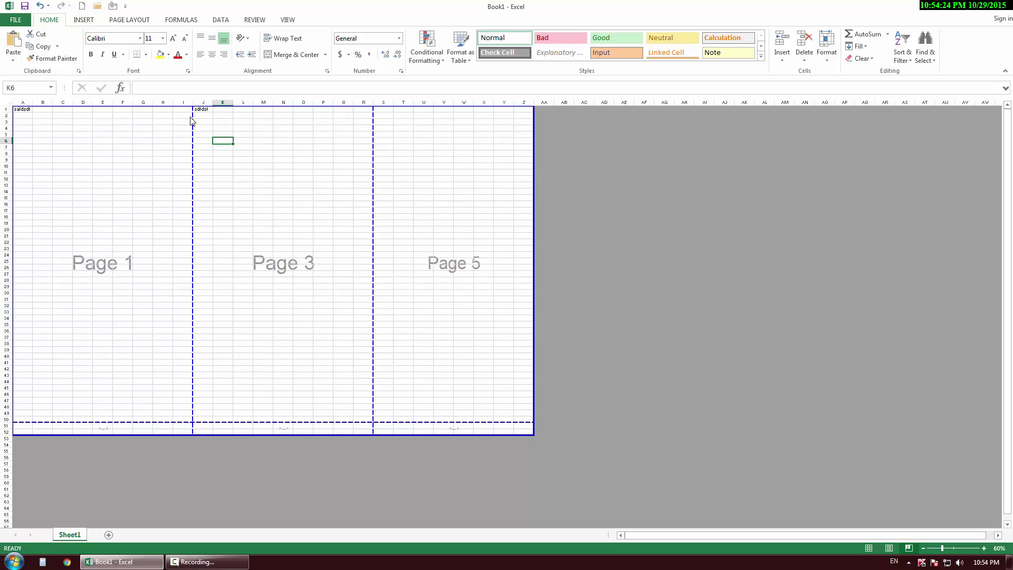
{"action": "left_click", "coordinate": [868, 549]}
{"action": "mouse_move", "coordinate": [458, 275]}
{"action": "left_mouse_down"}
{"action": "mouse_move", "coordinate": [2, 21]}
{"action": "mouse_move", "coordinate": [31, 118]}
{"action": "left_mouse_up"}
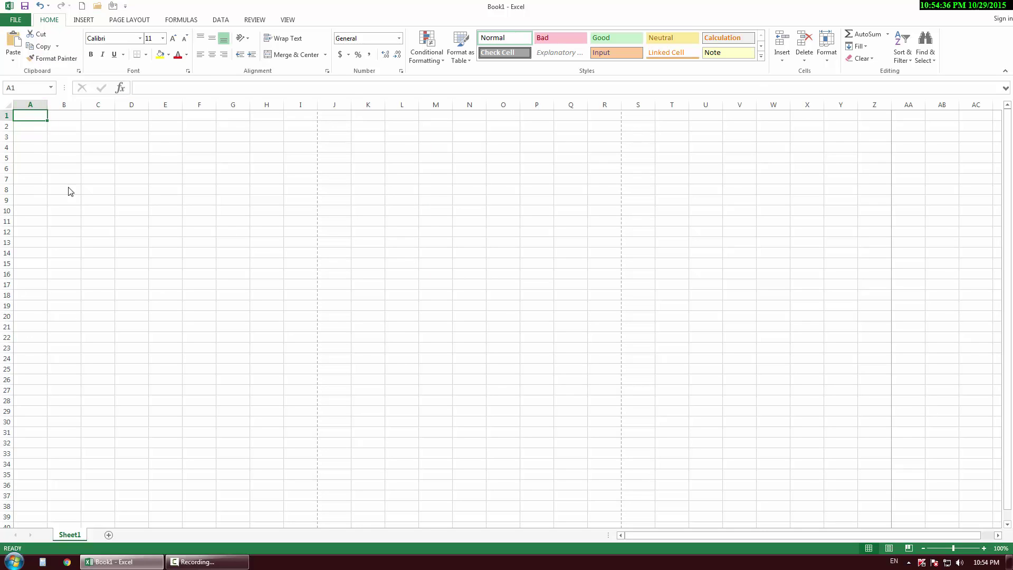
{"action": "left_click", "coordinate": [33, 108]}
{"action": "left_click", "coordinate": [63, 107]}
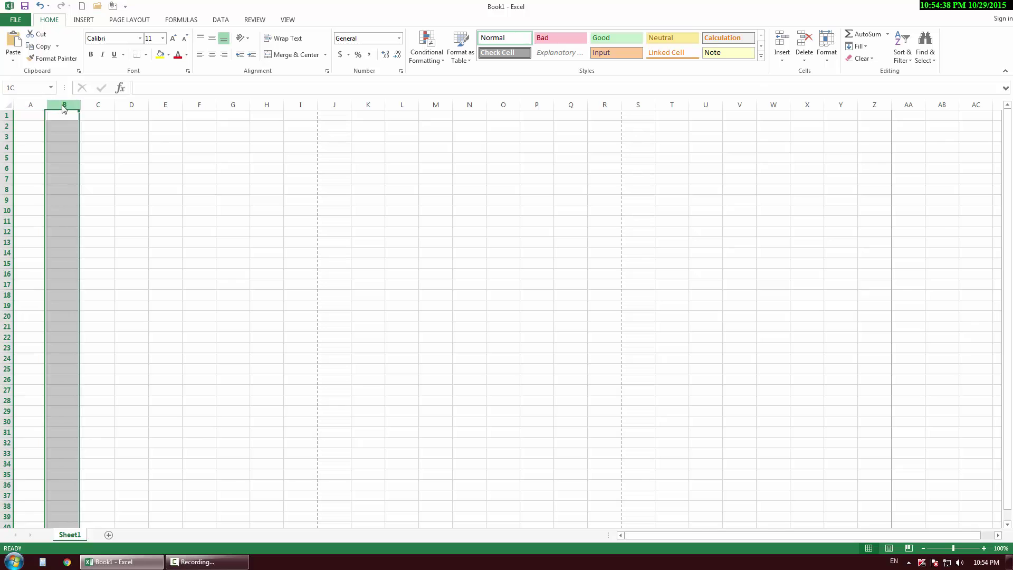
{"action": "left_click", "coordinate": [97, 105]}
{"action": "left_click", "coordinate": [131, 105]}
{"action": "left_click", "coordinate": [7, 116]}
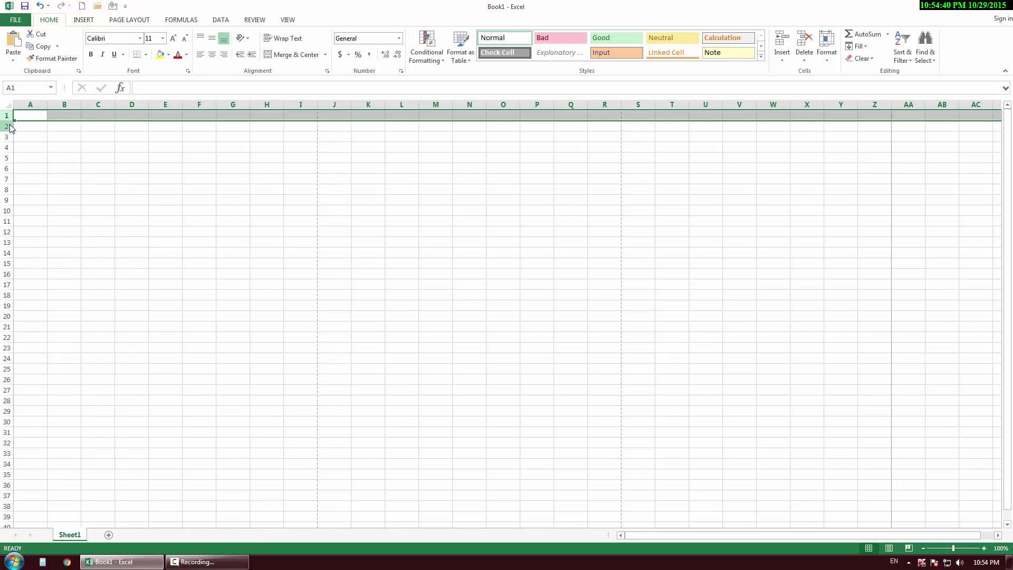
{"action": "left_click", "coordinate": [9, 126]}
{"action": "left_click", "coordinate": [7, 137]}
{"action": "left_click", "coordinate": [7, 147]}
{"action": "left_click", "coordinate": [6, 157]}
{"action": "left_click", "coordinate": [5, 169]}
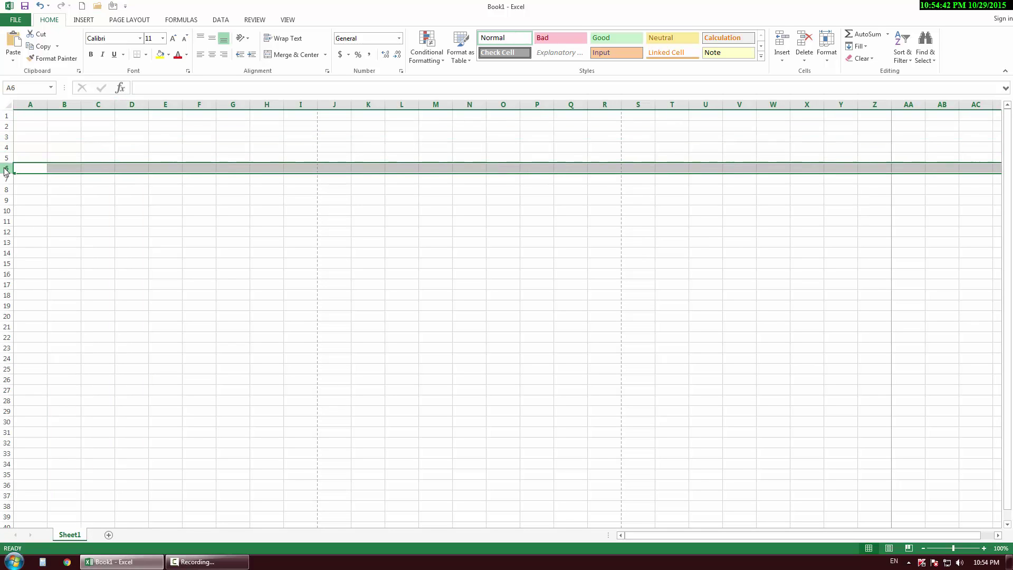
{"action": "left_click", "coordinate": [105, 234]}
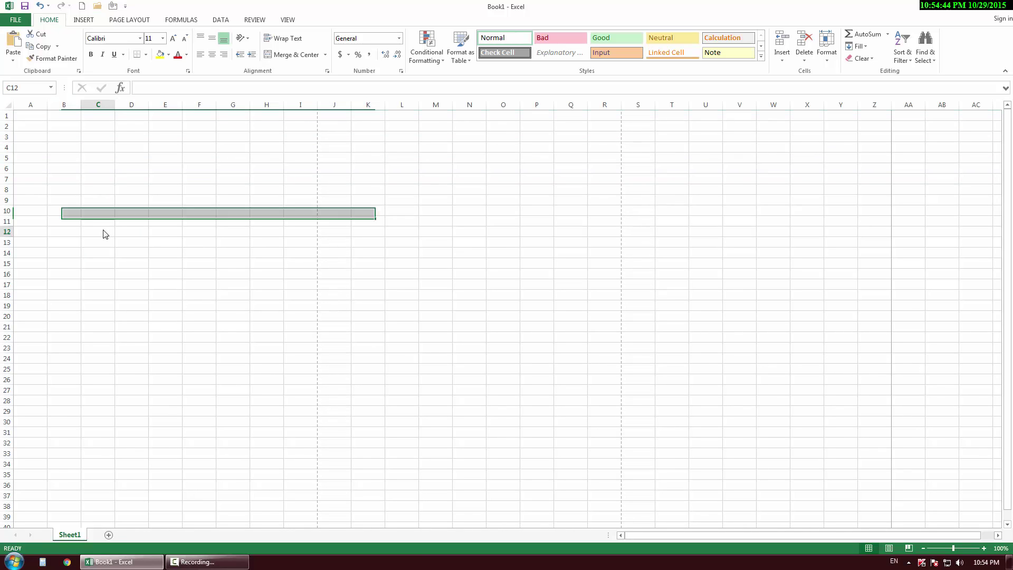
{"action": "left_click", "coordinate": [142, 159]}
{"action": "left_click", "coordinate": [69, 140]}
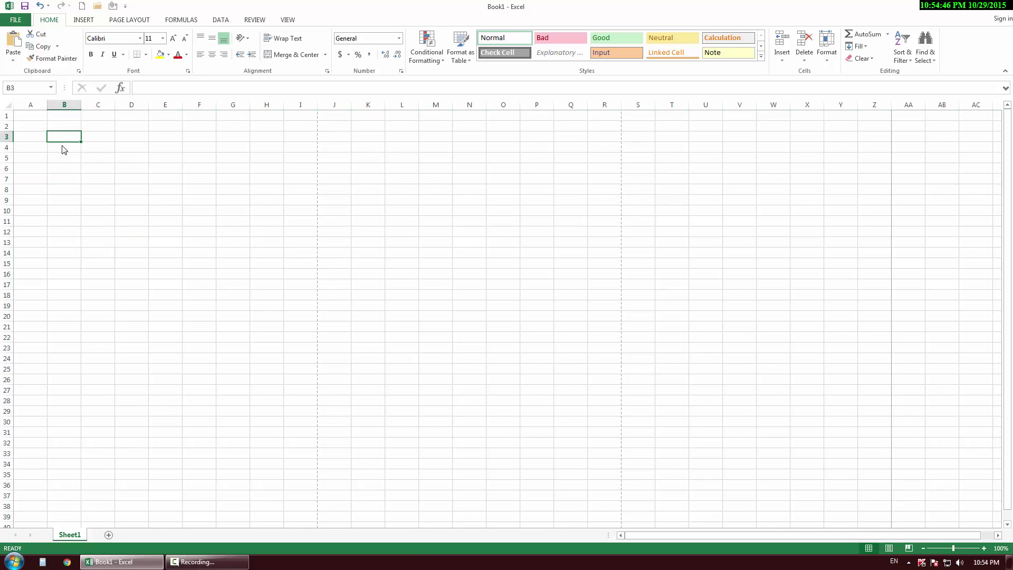
{"action": "left_click", "coordinate": [50, 233]}
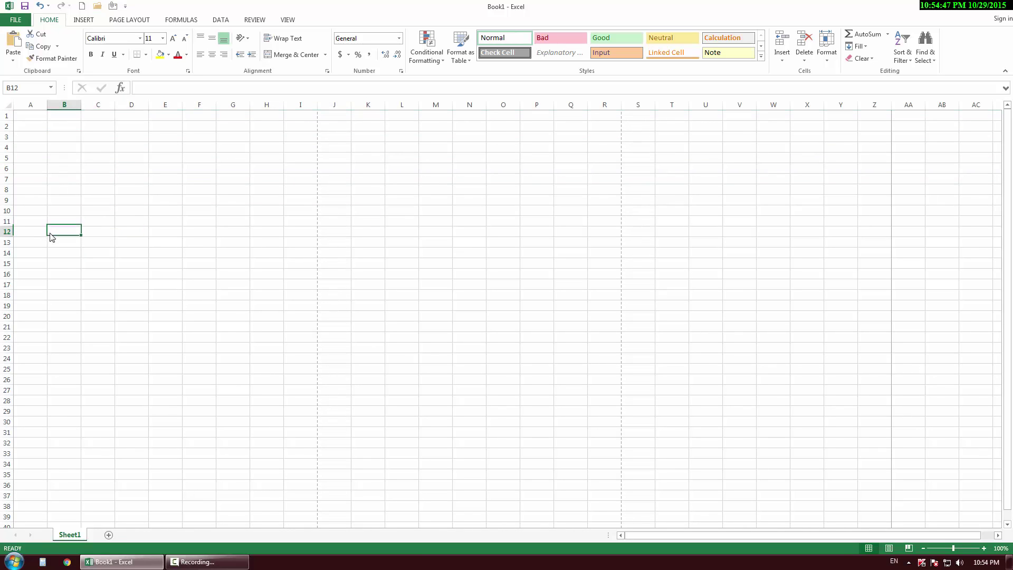
{"action": "left_click", "coordinate": [164, 179]}
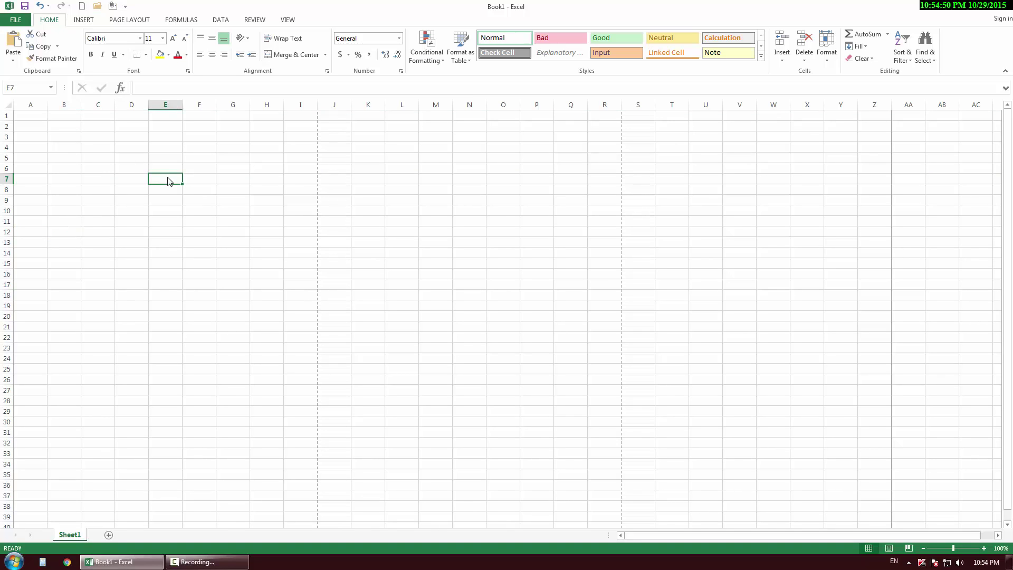
{"action": "left_click", "coordinate": [104, 152]}
{"action": "left_click", "coordinate": [118, 186]}
{"action": "left_click", "coordinate": [232, 169]}
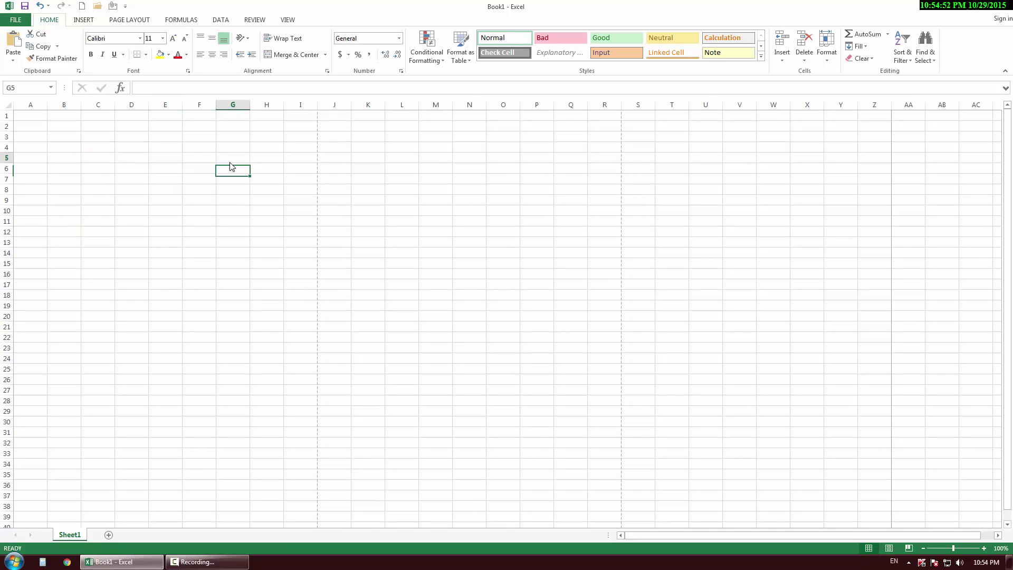
{"action": "left_click", "coordinate": [232, 158]}
{"action": "left_click", "coordinate": [107, 105]}
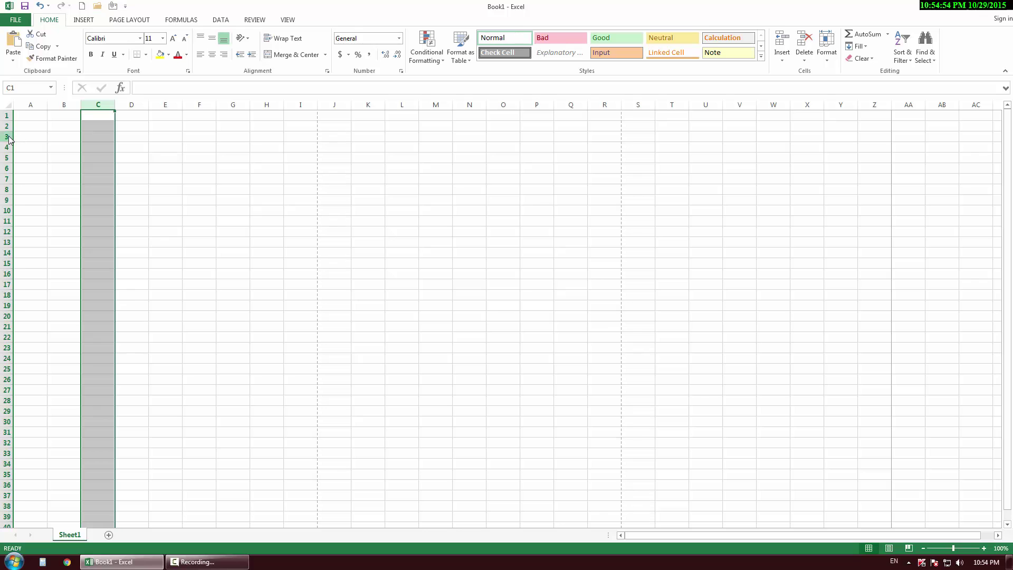
{"action": "left_click", "coordinate": [10, 137]}
{"action": "left_click", "coordinate": [23, 169]}
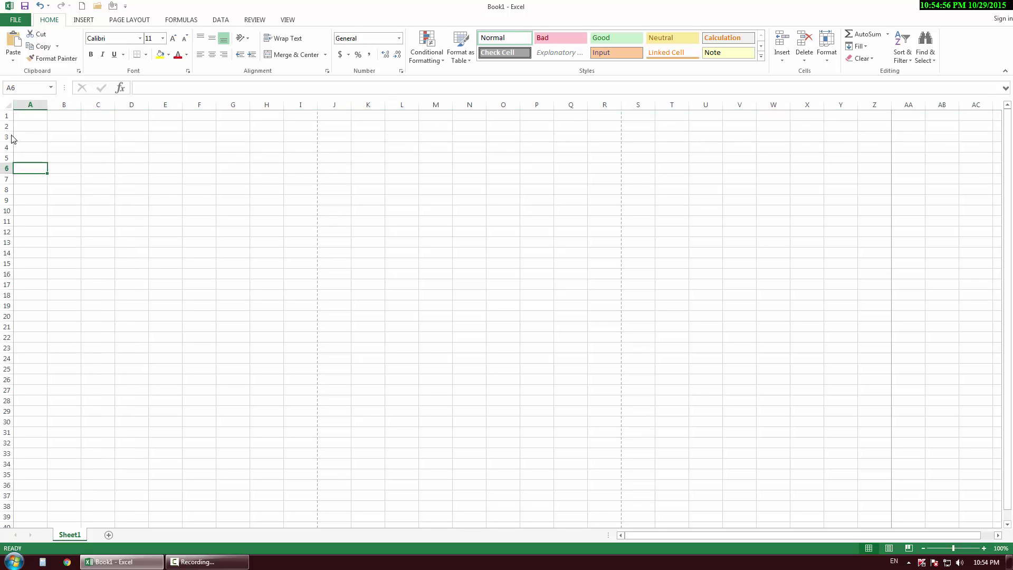
{"action": "left_click", "coordinate": [28, 120]}
{"action": "left_click", "coordinate": [280, 191]}
{"action": "left_click", "coordinate": [138, 231]}
{"action": "left_click", "coordinate": [141, 182]}
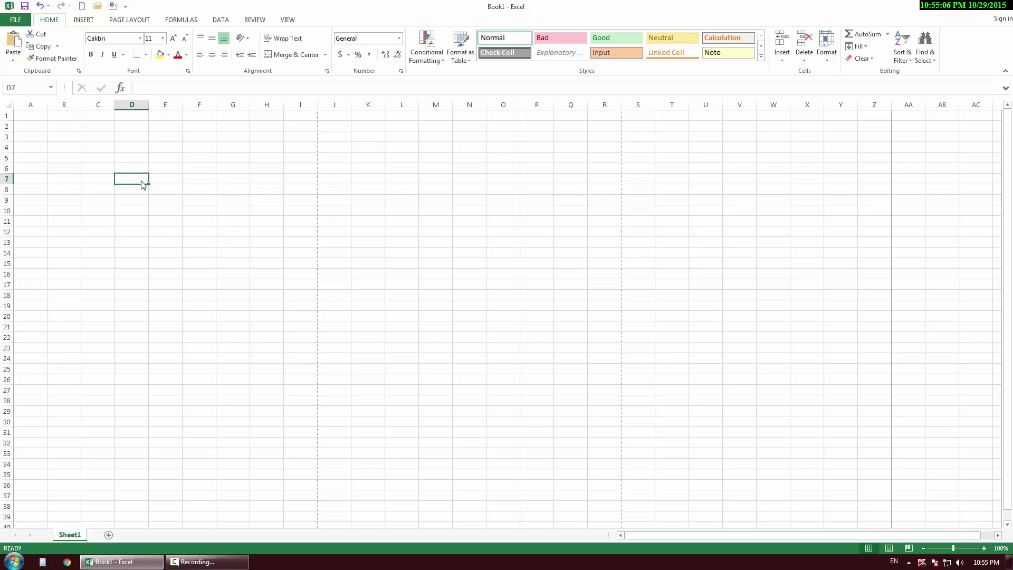
{"action": "left_click", "coordinate": [185, 234]}
{"action": "left_click", "coordinate": [215, 170]}
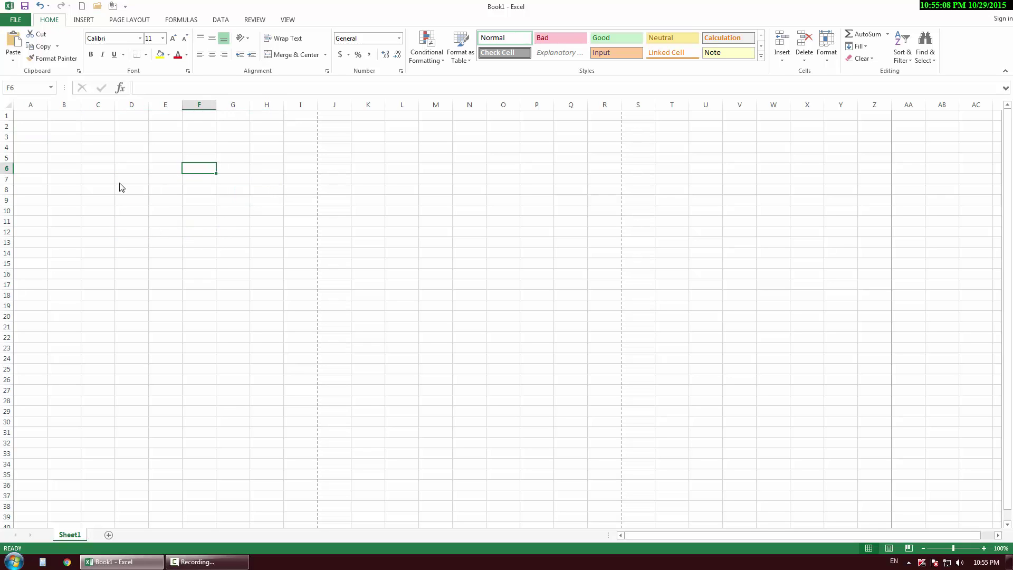
{"action": "left_click", "coordinate": [119, 182]}
{"action": "left_click", "coordinate": [101, 241]}
{"action": "left_click", "coordinate": [199, 251]}
{"action": "left_click", "coordinate": [201, 168]}
{"action": "left_click", "coordinate": [126, 151]}
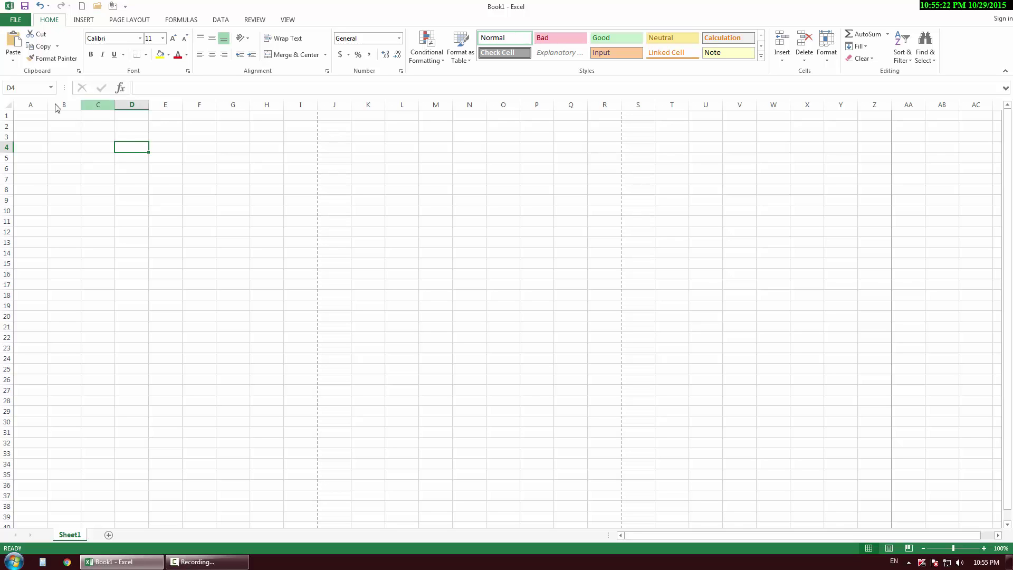
{"action": "left_click", "coordinate": [24, 105]}
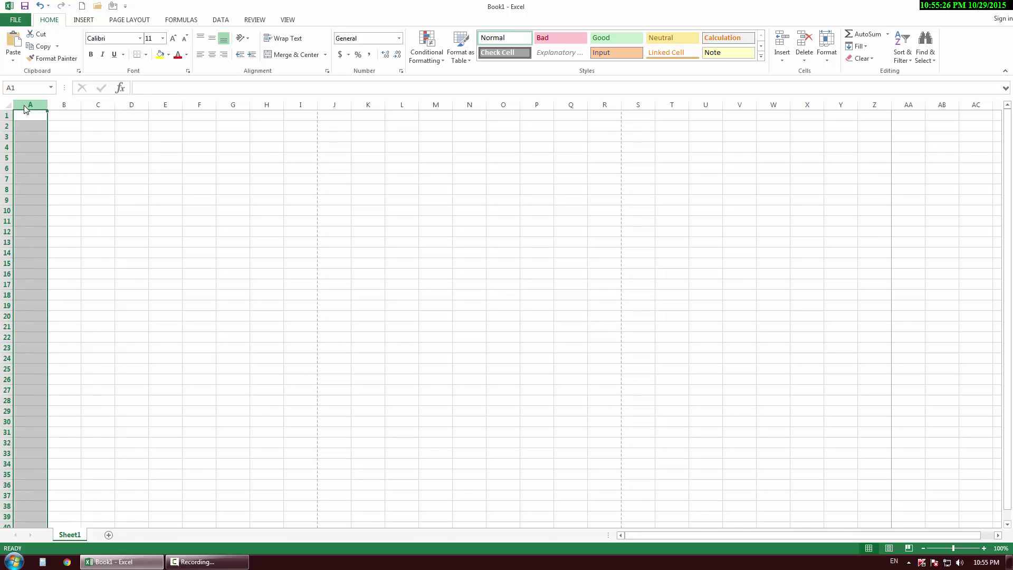
{"action": "left_click", "coordinate": [67, 107]}
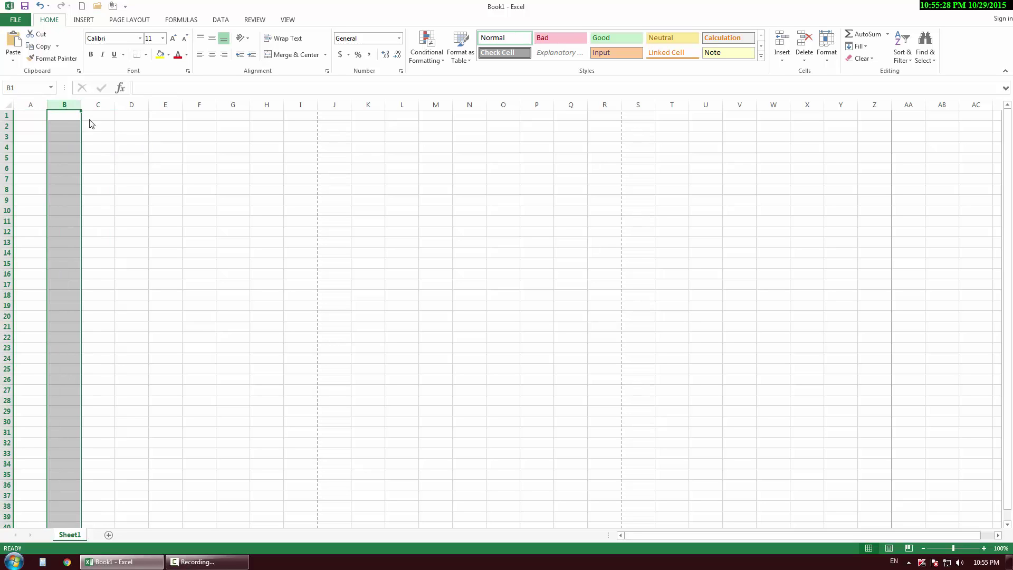
{"action": "left_click", "coordinate": [104, 107]}
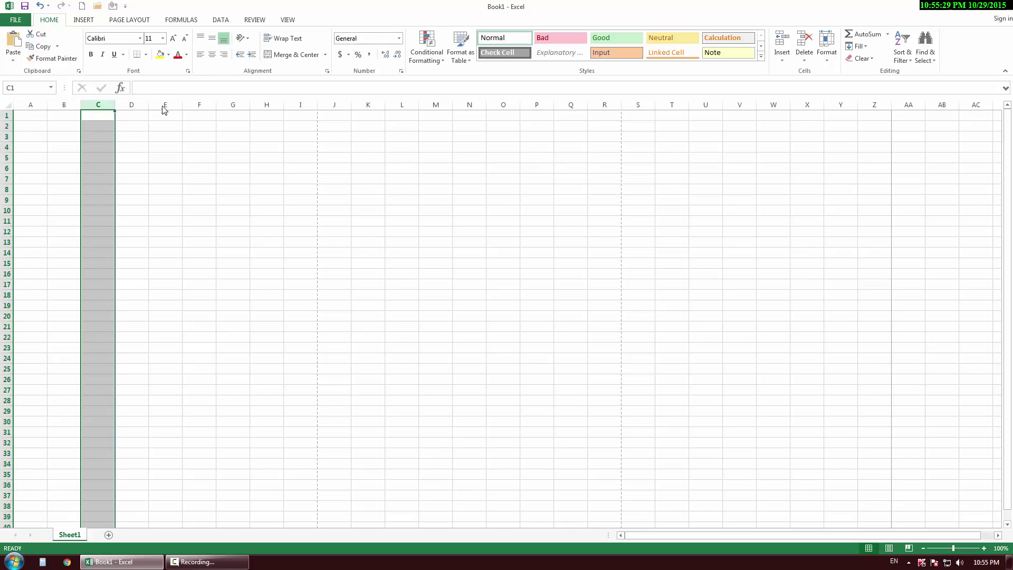
{"action": "left_click", "coordinate": [130, 107]}
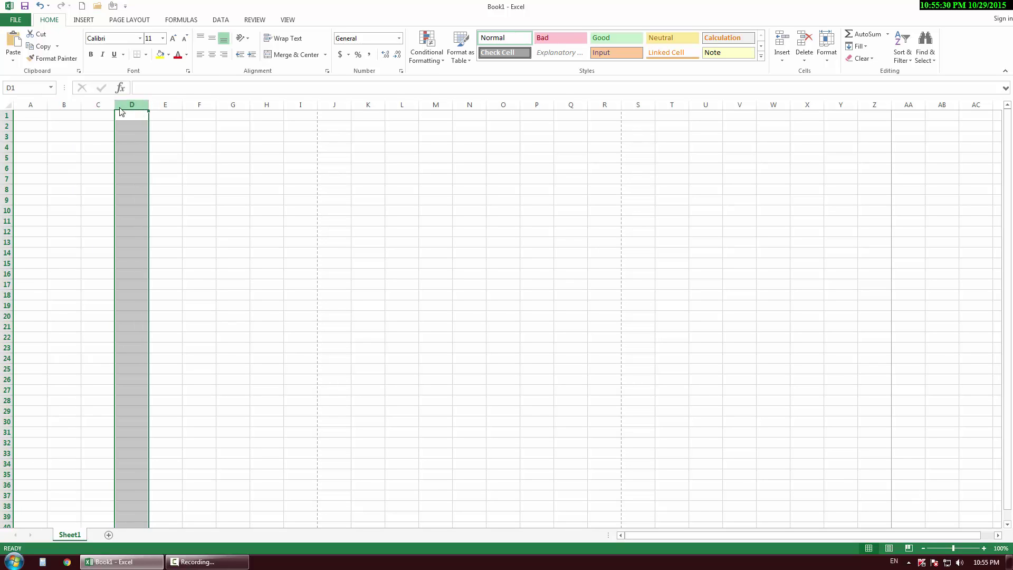
{"action": "left_click", "coordinate": [38, 108]}
{"action": "left_click_drag", "start_coordinate": [34, 105], "coordinate": [315, 107]}
{"action": "left_click", "coordinate": [232, 137]}
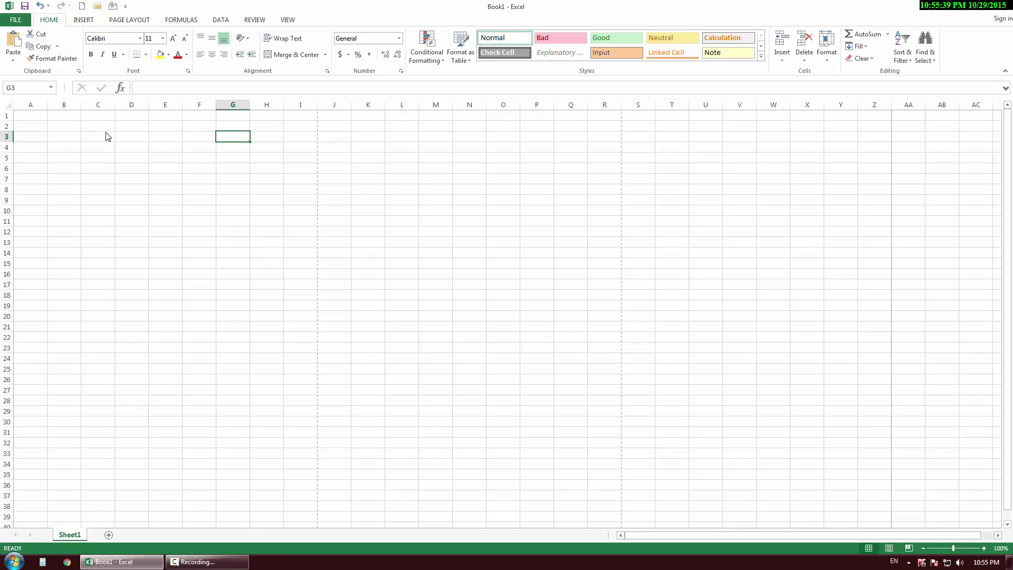
- Select row 1, then rows 1–7, then rows 10–17, and deselect by activating B22
{"action": "left_click", "coordinate": [7, 115]}
{"action": "left_click", "coordinate": [32, 136]}
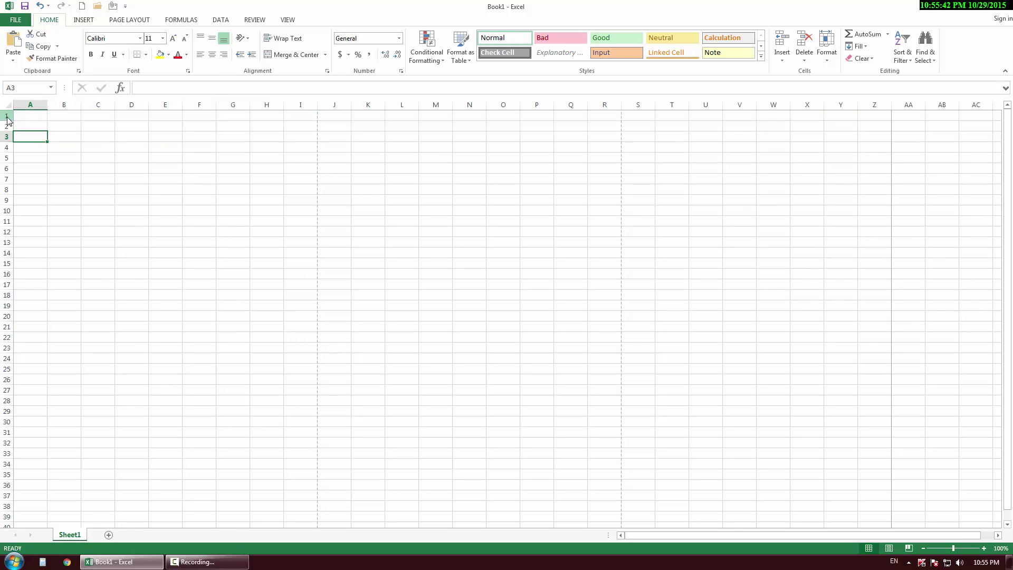
{"action": "left_click_drag", "start_coordinate": [7, 116], "coordinate": [10, 182]}
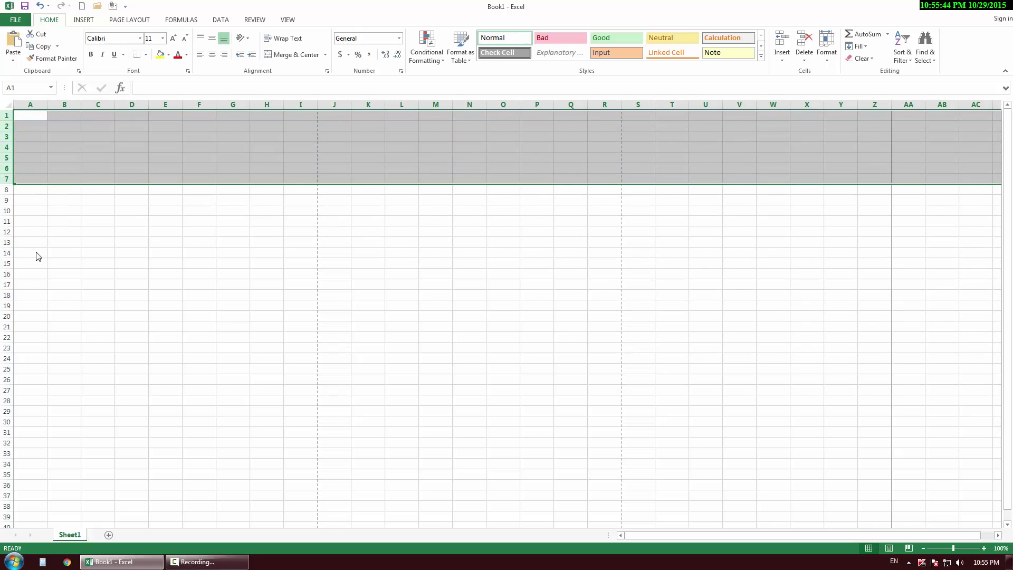
{"action": "left_click", "coordinate": [32, 254]}
{"action": "left_click_drag", "start_coordinate": [7, 216], "coordinate": [7, 295]}
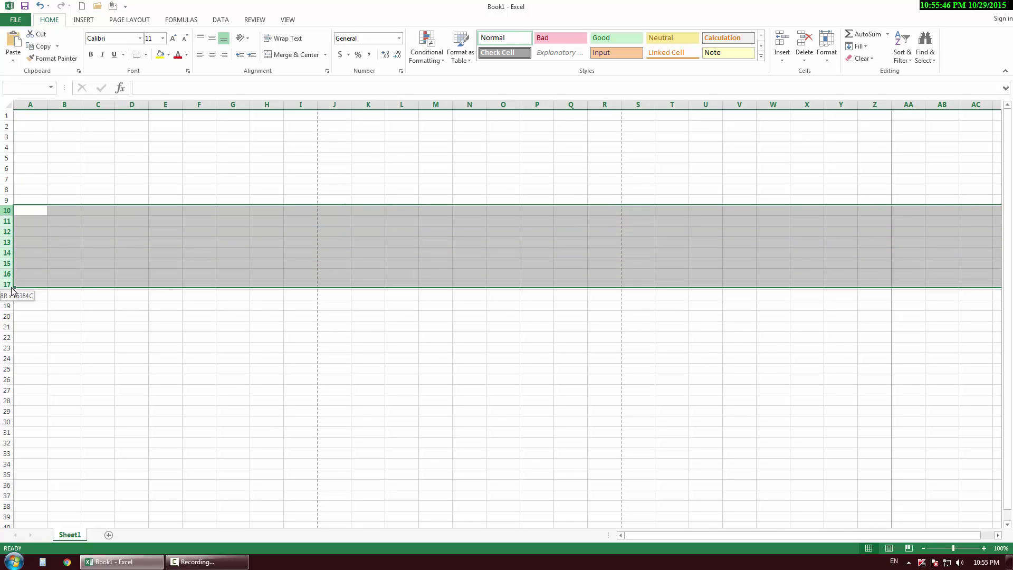
{"action": "left_click", "coordinate": [64, 338]}
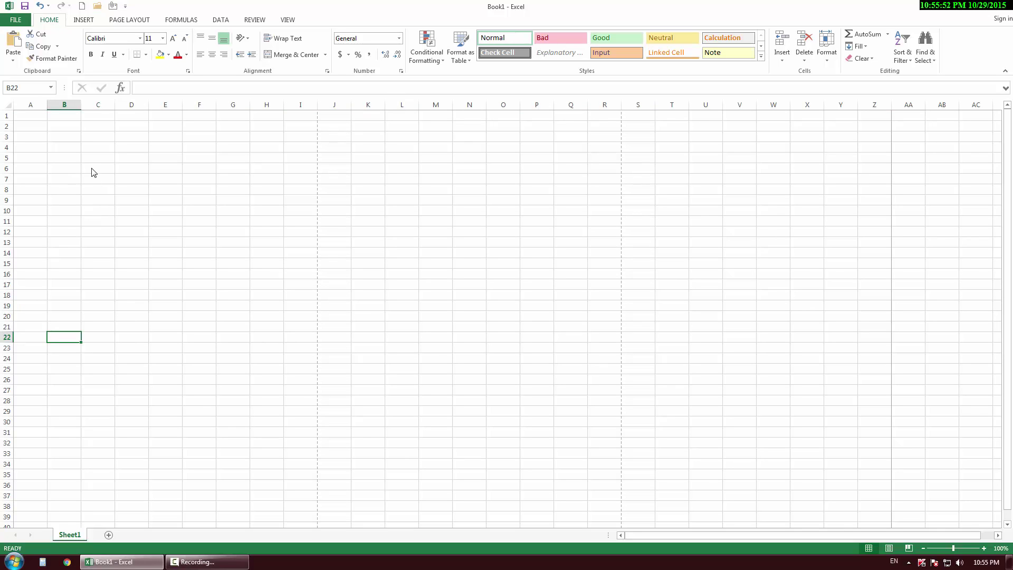
- Drag-select the block C6:E18, then deselect it by activating F15
{"action": "left_click_drag", "start_coordinate": [93, 172], "coordinate": [354, 306]}
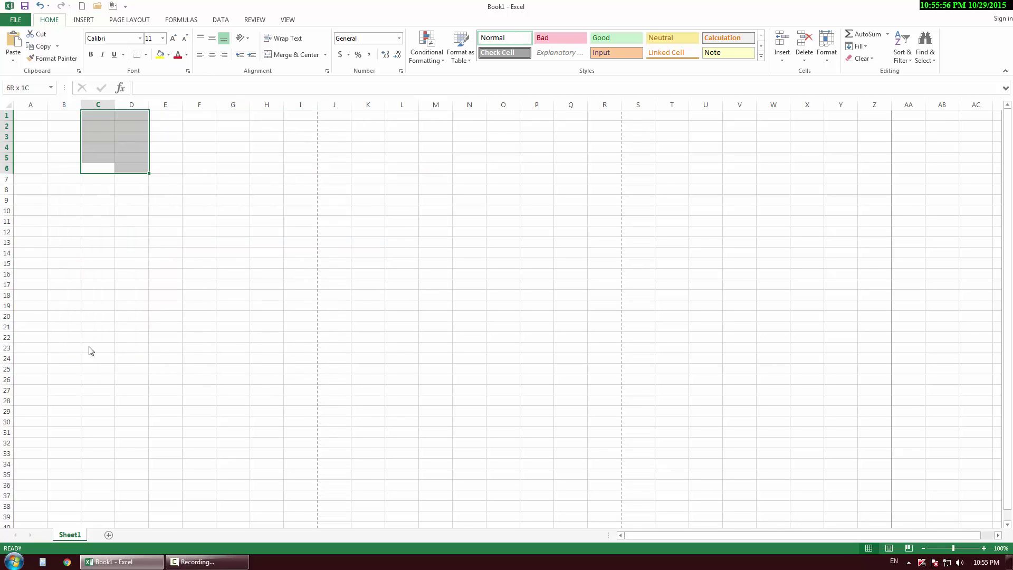
{"action": "left_click_drag", "start_coordinate": [355, 306], "coordinate": [200, 235]}
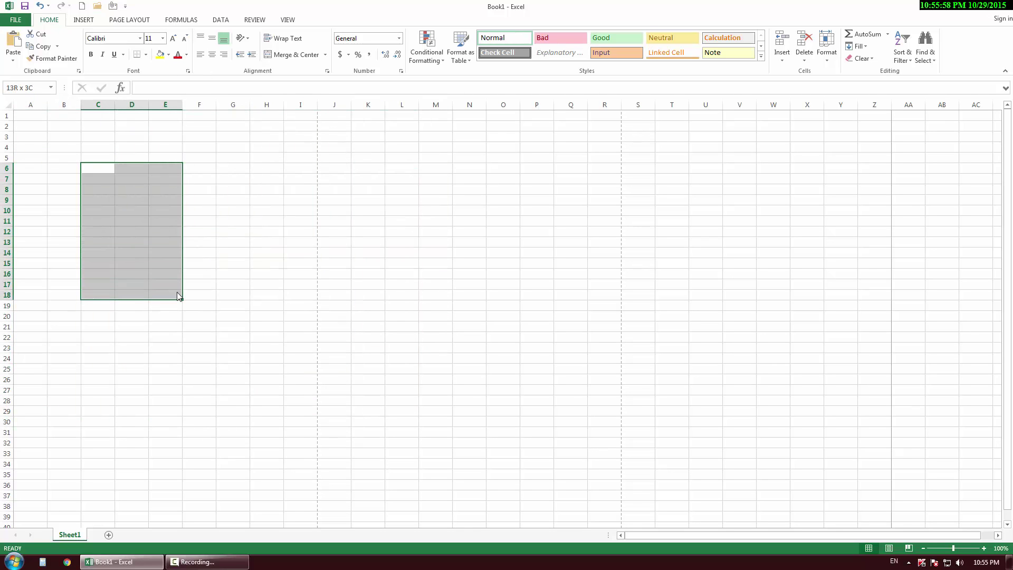
{"action": "left_click_drag", "start_coordinate": [14, 311], "coordinate": [192, 268]}
{"action": "left_click", "coordinate": [185, 262]}
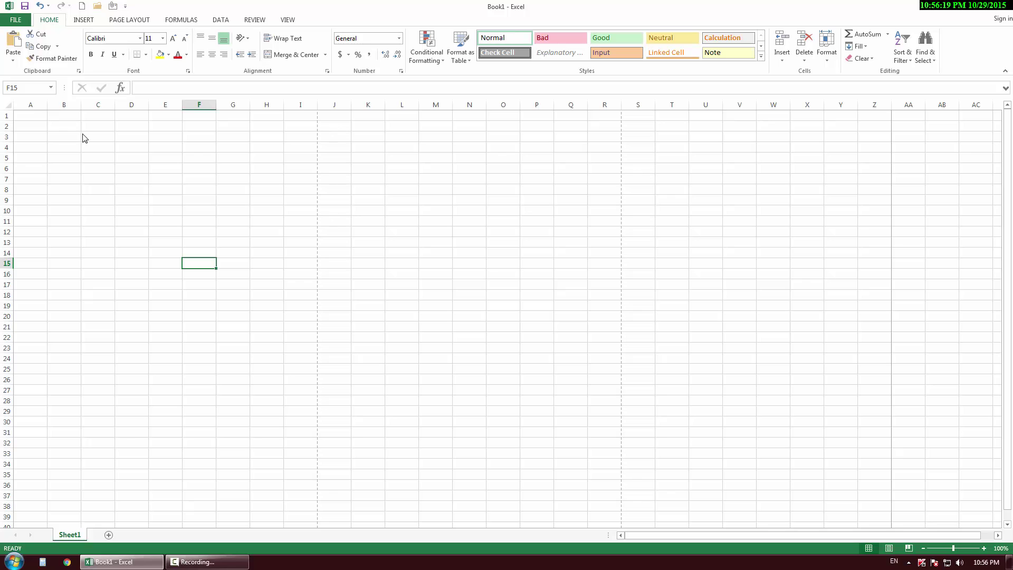
- Activate C6, C15 and E15, select the block D15:E22, then activate G17 and E11
{"action": "left_click", "coordinate": [100, 170]}
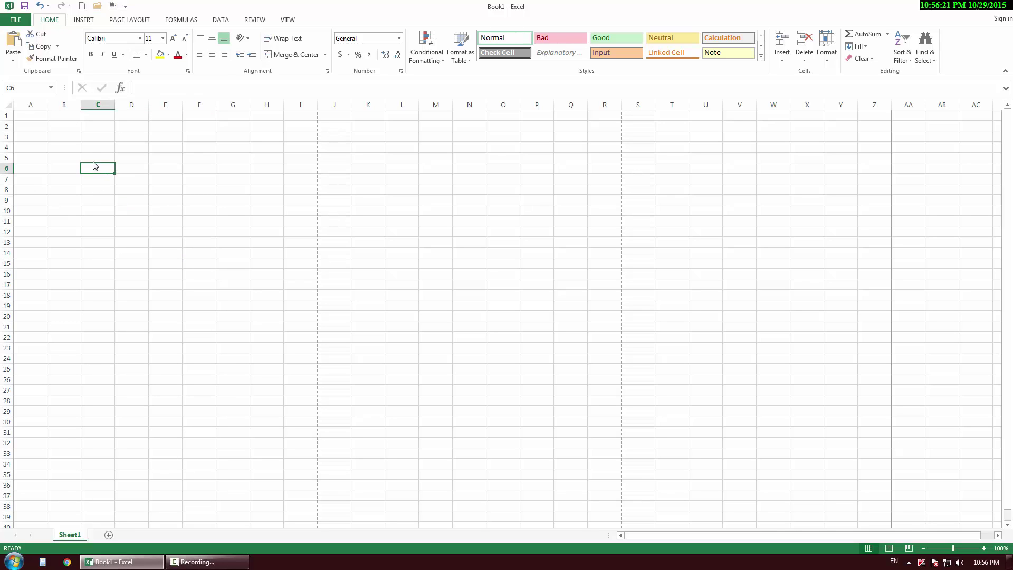
{"action": "left_click", "coordinate": [112, 269]}
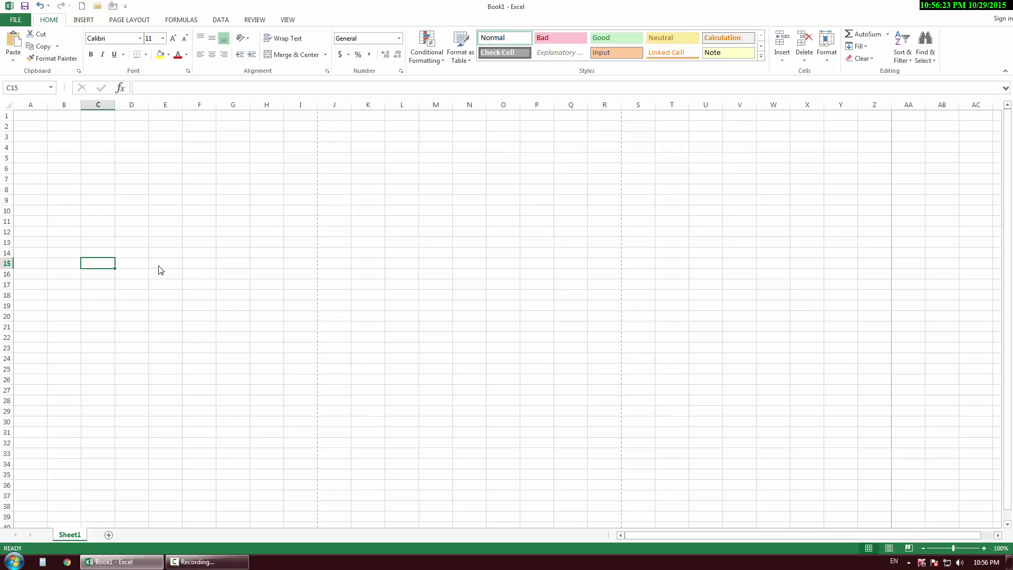
{"action": "left_click", "coordinate": [161, 269]}
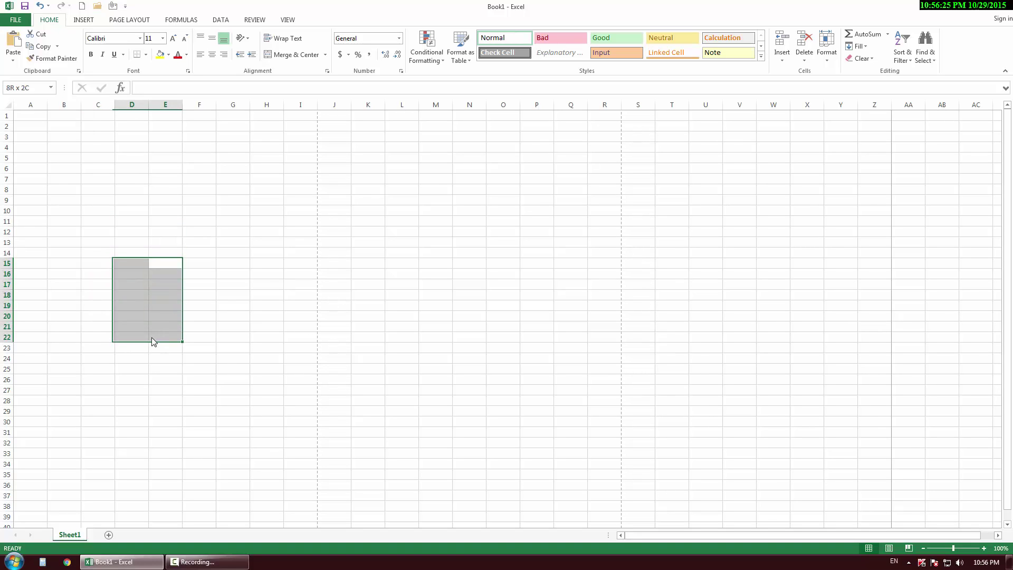
{"action": "left_click_drag", "start_coordinate": [161, 262], "coordinate": [158, 340]}
{"action": "left_click", "coordinate": [218, 286]}
{"action": "left_click", "coordinate": [160, 226]}
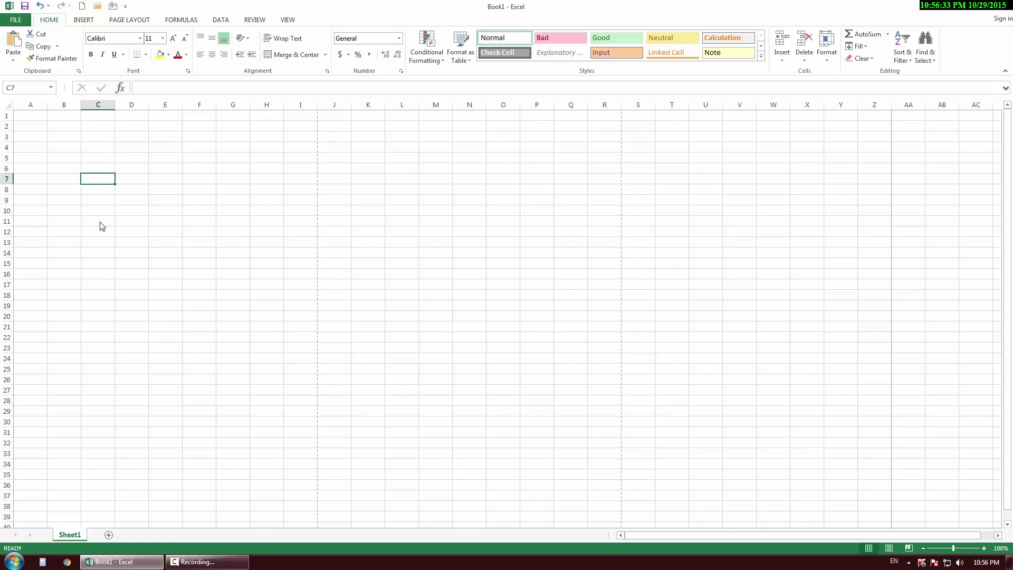
- Start at E8 and step the active cell with arrow keys around rows 8–10, ending on E9
{"action": "left_click", "coordinate": [160, 195]}
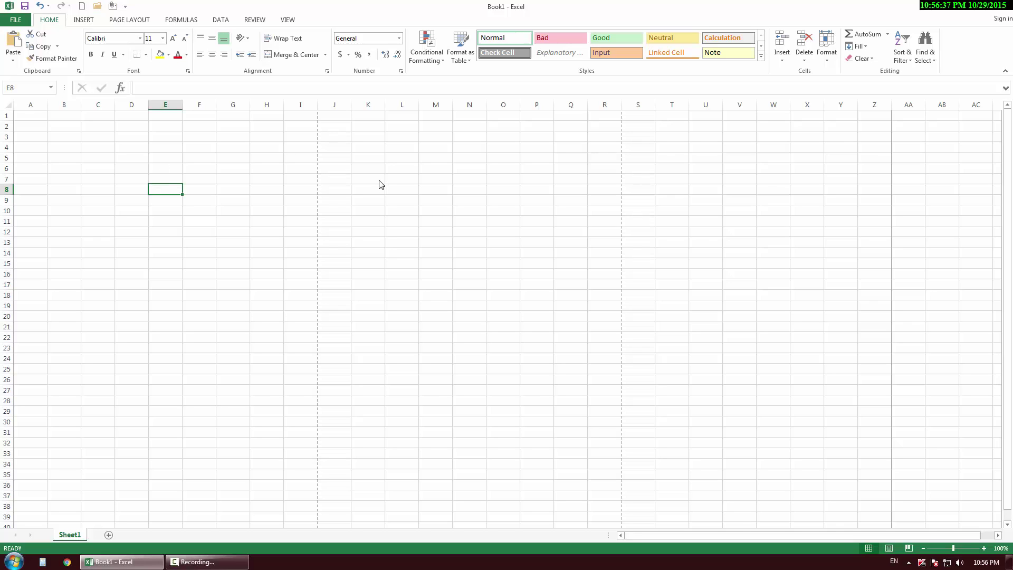
{"action": "key", "text": "Left"}
{"action": "key", "text": "Left"}
{"action": "key", "text": "Left"}
{"action": "key", "text": "Right"}
{"action": "key", "text": "Right"}
{"action": "key", "text": "Right"}
{"action": "key", "text": "Right"}
{"action": "key", "text": "Down"}
{"action": "key", "text": "Down"}
{"action": "key", "text": "Down"}
{"action": "key", "text": "Down"}
{"action": "key", "text": "Down"}
{"action": "key", "text": "Up"}
{"action": "key", "text": "Up"}
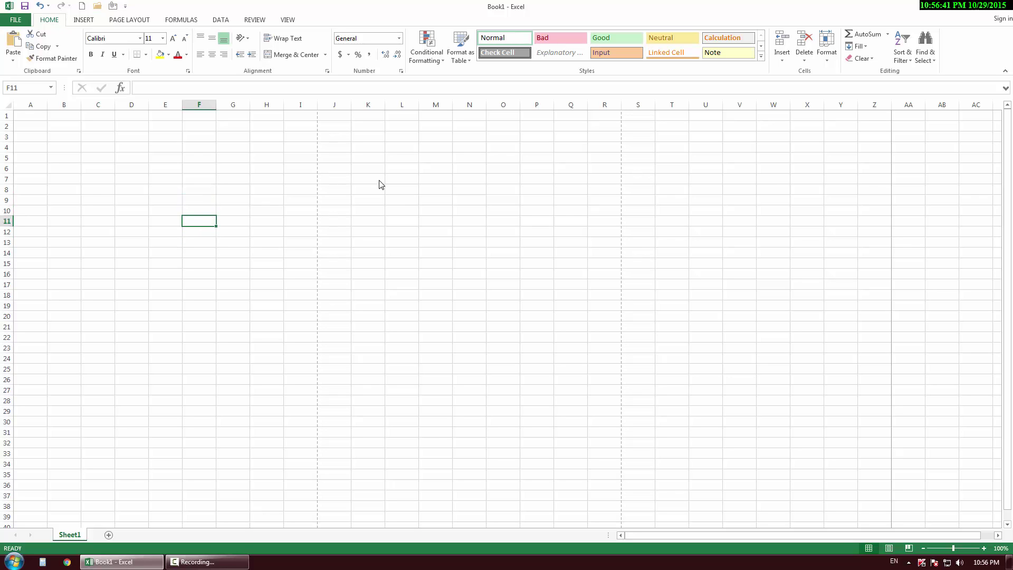
{"action": "key", "text": "Up"}
{"action": "key", "text": "Up"}
{"action": "key", "text": "Left"}
{"action": "key", "text": "Down"}
{"action": "key", "text": "Right"}
{"action": "key", "text": "Up"}
{"action": "key", "text": "Left"}
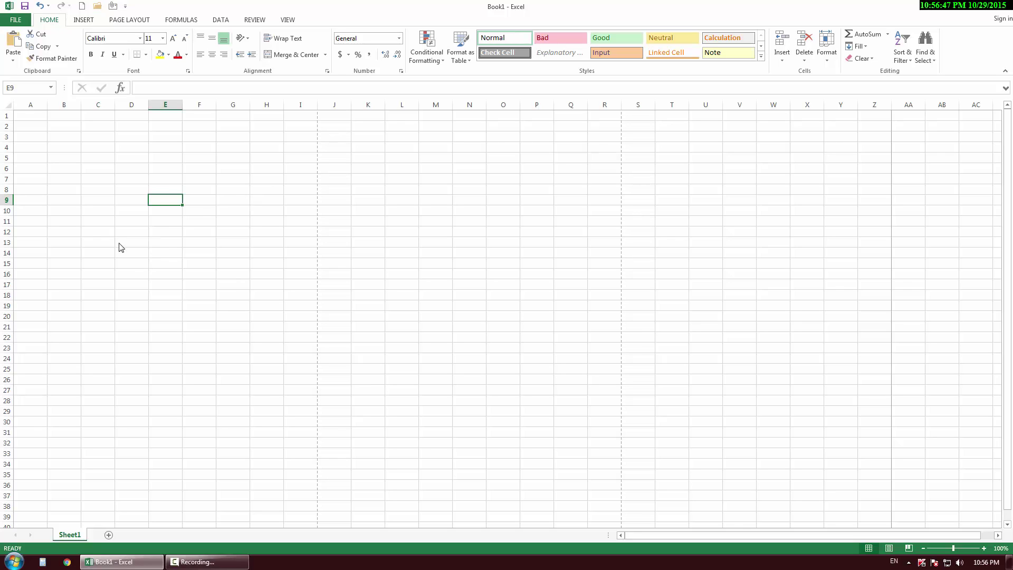
- Move the active cell through C10, D6, E11, G10, A1, G13, E20, B13 and G9
{"action": "left_click", "coordinate": [96, 212]}
{"action": "left_click", "coordinate": [147, 170]}
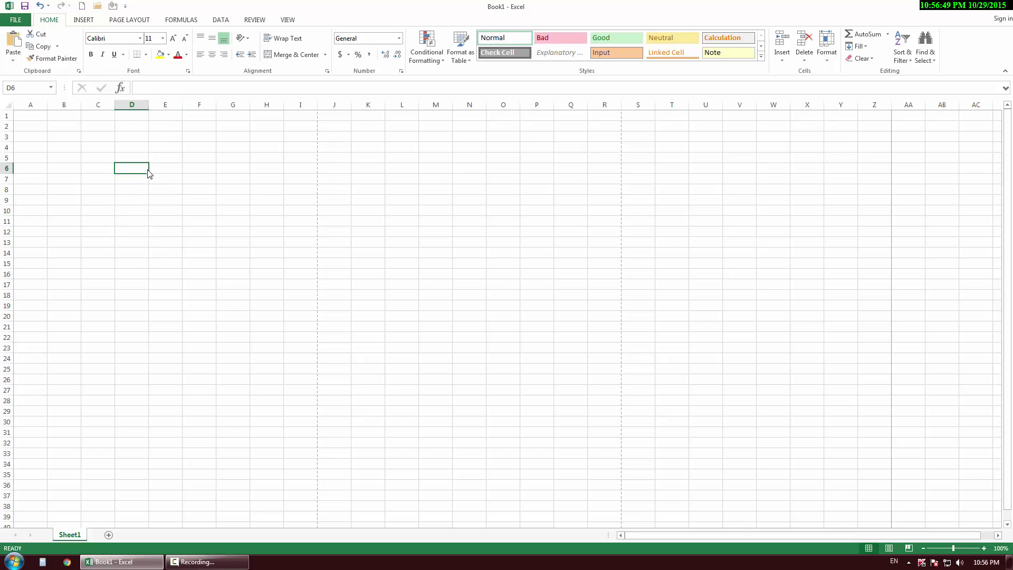
{"action": "left_click", "coordinate": [181, 222]}
{"action": "left_click", "coordinate": [222, 214]}
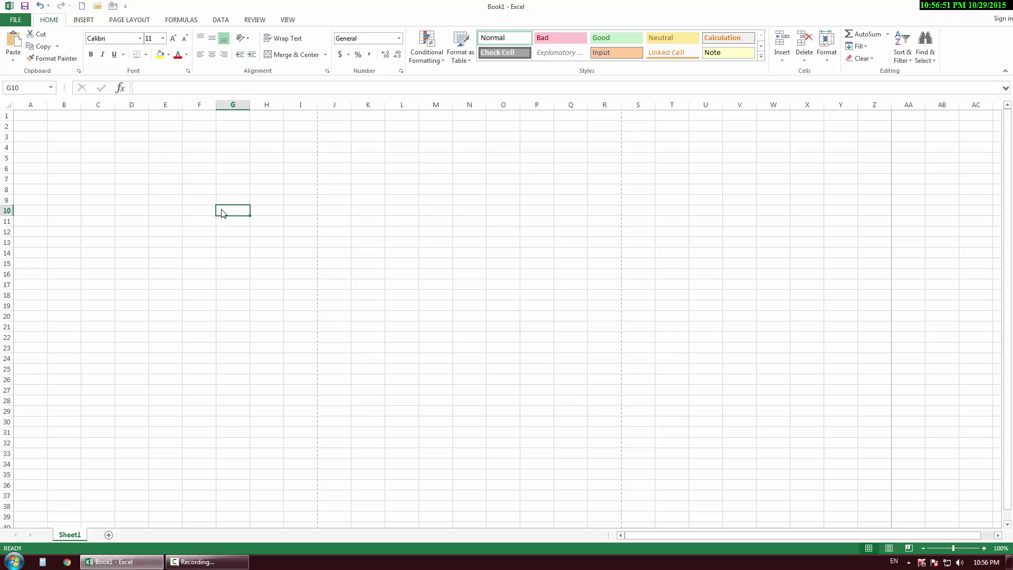
{"action": "left_click", "coordinate": [44, 117]}
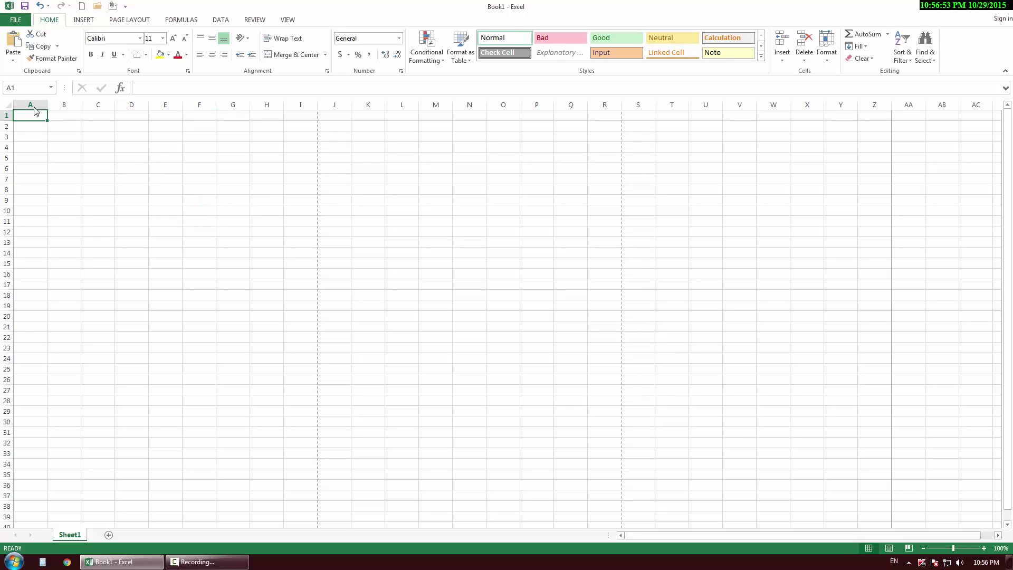
{"action": "left_click", "coordinate": [223, 245]}
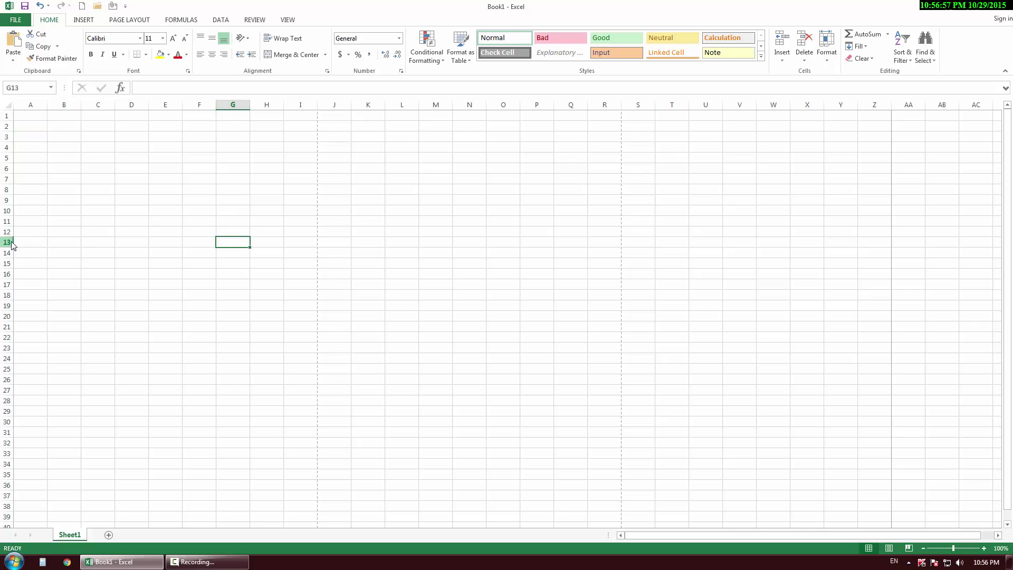
{"action": "left_click", "coordinate": [156, 319]}
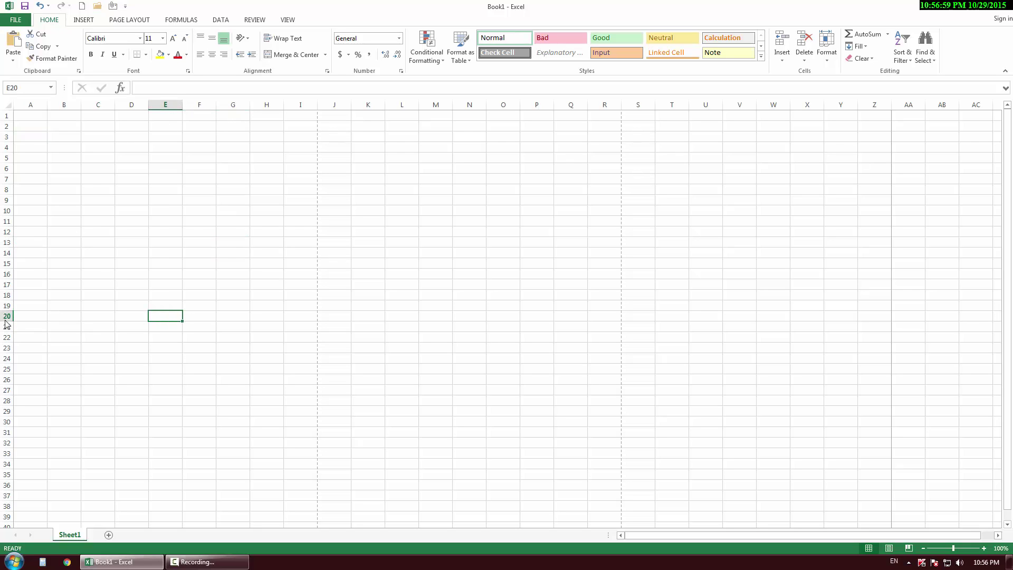
{"action": "left_click", "coordinate": [74, 244]}
{"action": "left_click", "coordinate": [229, 204]}
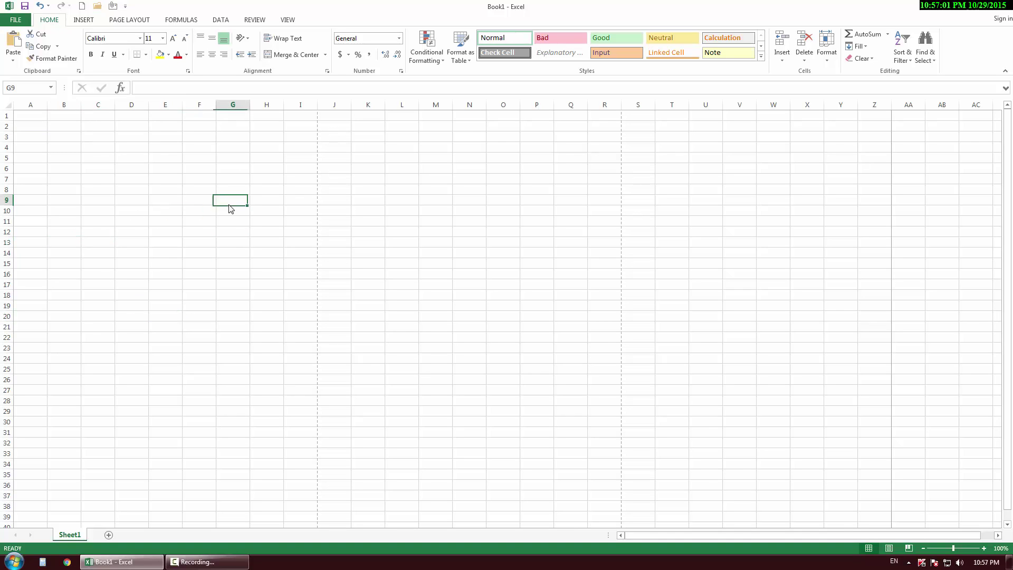
{"action": "left_click_drag", "start_coordinate": [1, 81], "coordinate": [60, 102]}
- Continue through E8, E14, G8, E6, C10, E5, B6, E13, F22 and I22, ending on G13
{"action": "left_click", "coordinate": [181, 189]}
{"action": "left_click", "coordinate": [174, 248]}
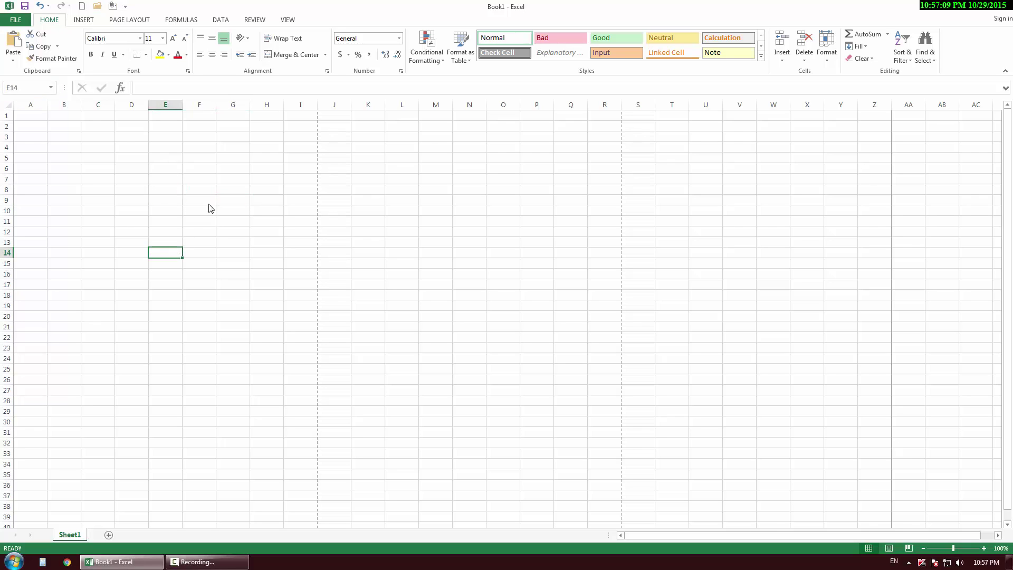
{"action": "left_click", "coordinate": [221, 196]}
{"action": "left_click", "coordinate": [175, 168]}
{"action": "left_click", "coordinate": [102, 211]}
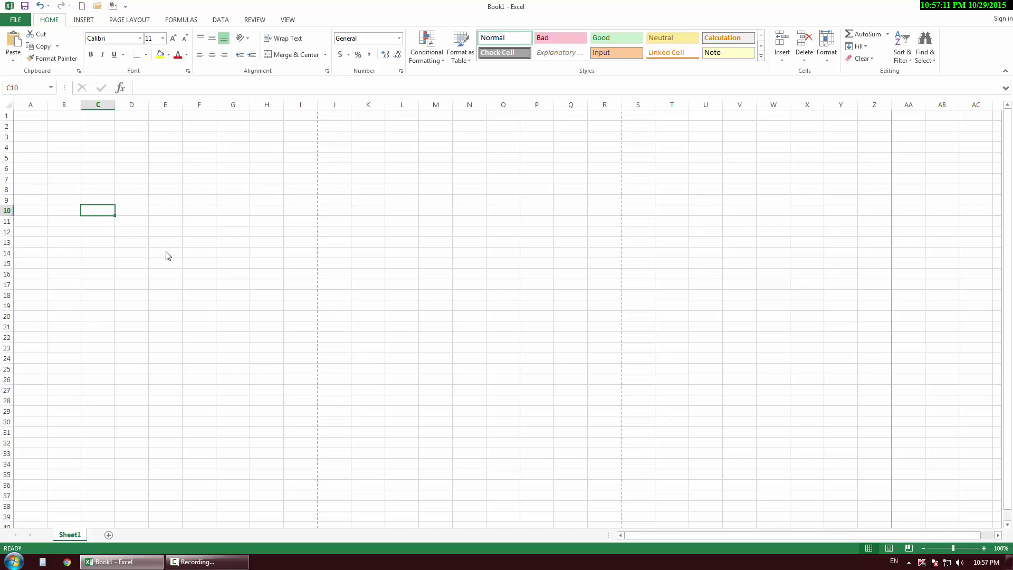
{"action": "left_click", "coordinate": [165, 253]}
{"action": "left_click", "coordinate": [220, 189]}
{"action": "left_click", "coordinate": [176, 161]}
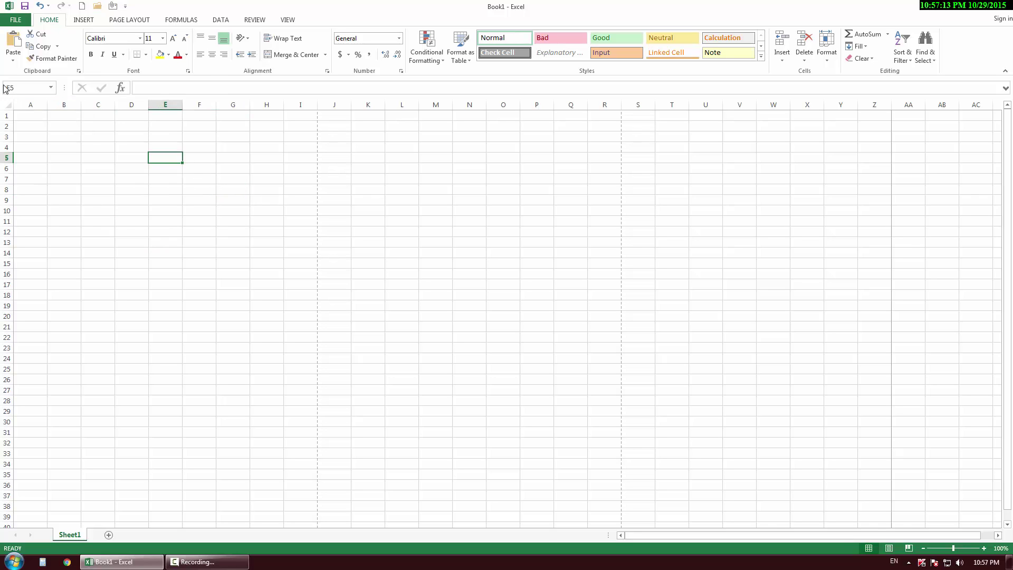
{"action": "left_click", "coordinate": [67, 171]}
{"action": "left_click", "coordinate": [163, 240]}
{"action": "left_click", "coordinate": [208, 338]}
{"action": "left_click", "coordinate": [309, 343]}
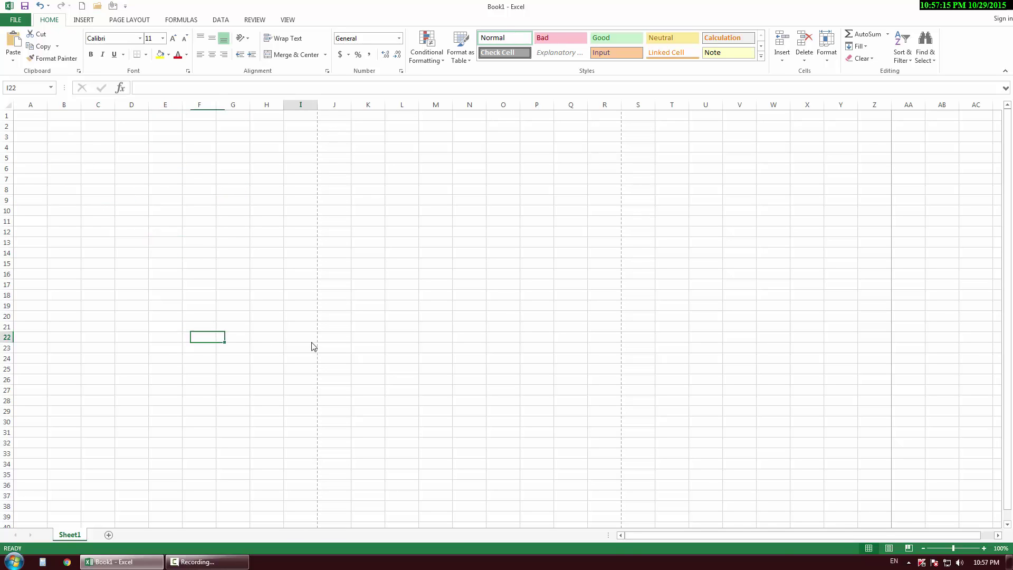
{"action": "left_click", "coordinate": [225, 246]}
- Step the active cell around row 13 with the arrow keys, ending at D13
{"action": "key", "text": "Left"}
{"action": "key", "text": "Left"}
{"action": "key", "text": "Up"}
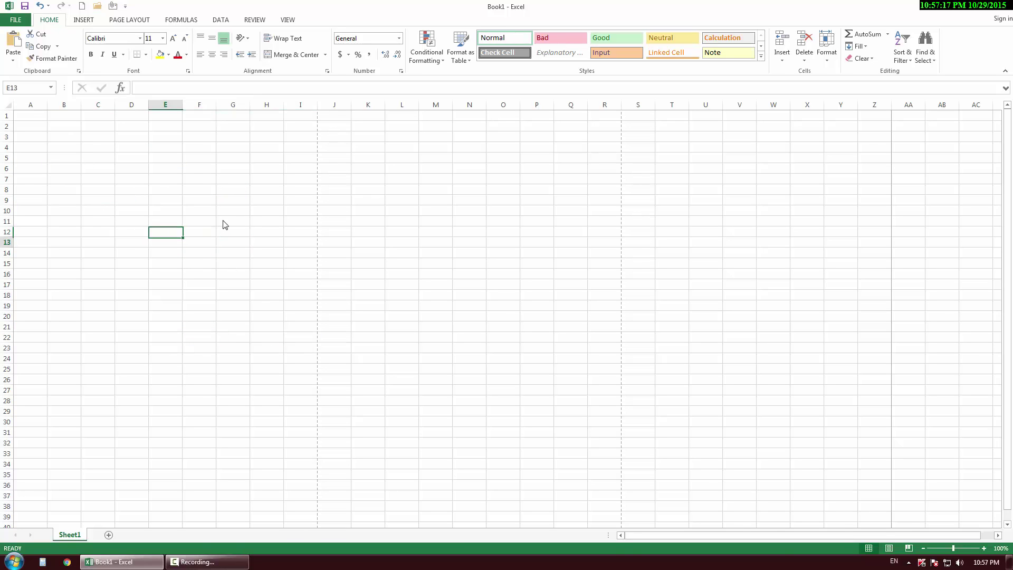
{"action": "key", "text": "Right"}
{"action": "key", "text": "Down"}
{"action": "key", "text": "Down"}
{"action": "key", "text": "Down"}
{"action": "key", "text": "Down"}
{"action": "key", "text": "Down"}
{"action": "key", "text": "Up"}
{"action": "key", "text": "Up"}
{"action": "key", "text": "Up"}
{"action": "key", "text": "Left"}
{"action": "key", "text": "Up"}
{"action": "key", "text": "Right"}
{"action": "key", "text": "Down"}
{"action": "key", "text": "Up"}
{"action": "key", "text": "Right"}
{"action": "key", "text": "Right"}
{"action": "key", "text": "Right"}
{"action": "key", "text": "Right"}
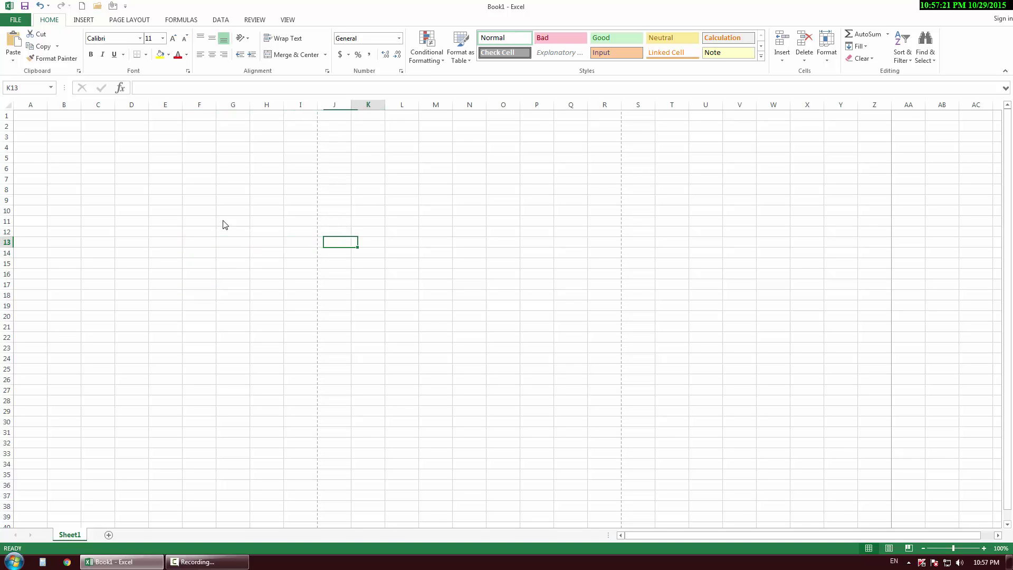
{"action": "key", "text": "Left"}
{"action": "key", "text": "Left"}
{"action": "key", "text": "Left"}
{"action": "key", "text": "Left"}
{"action": "key", "text": "Left"}
{"action": "key", "text": "Left"}
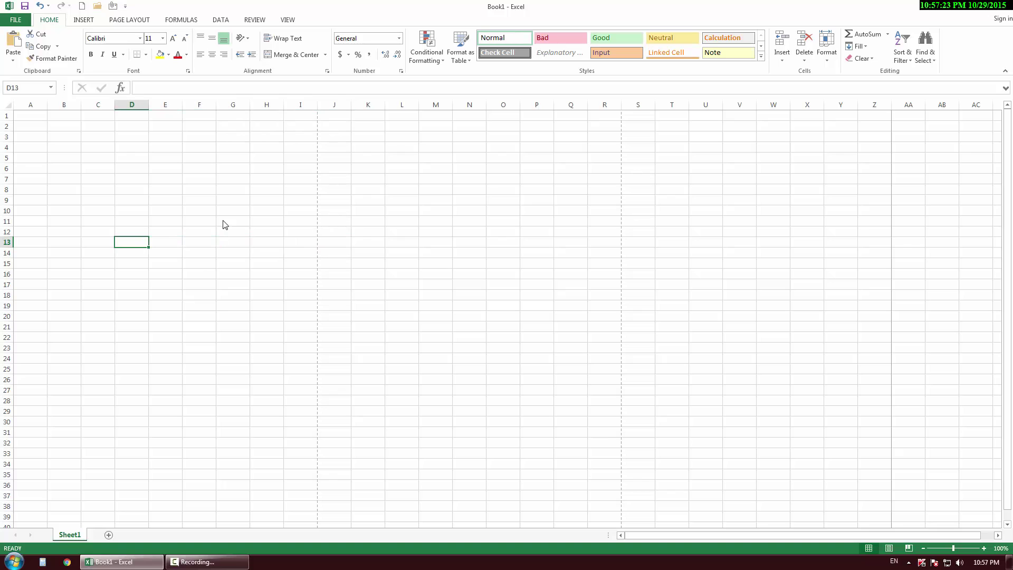
{"action": "key", "text": "Left"}
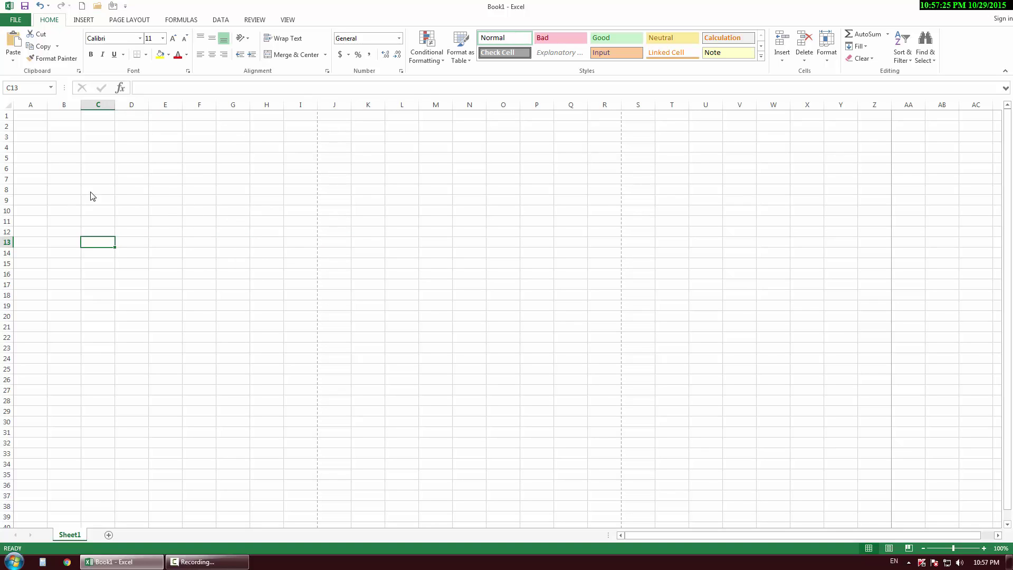
- Select D7, C4, B2, C4 and C6 in turn, finishing with D6 as the active cell
{"action": "left_click", "coordinate": [127, 182]}
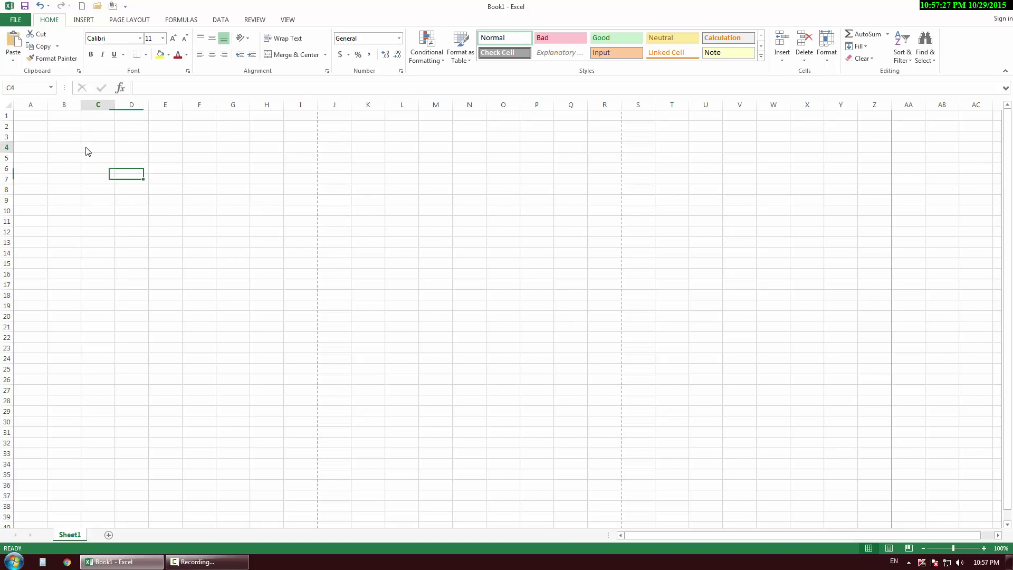
{"action": "left_click", "coordinate": [87, 151]}
{"action": "left_click", "coordinate": [70, 130]}
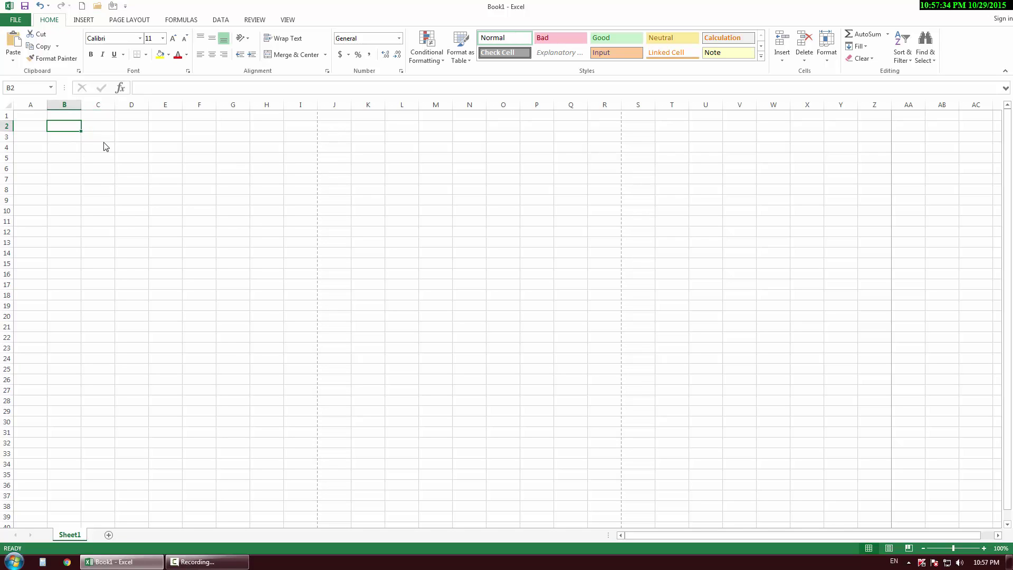
{"action": "left_click", "coordinate": [87, 151]}
{"action": "left_click", "coordinate": [113, 170]}
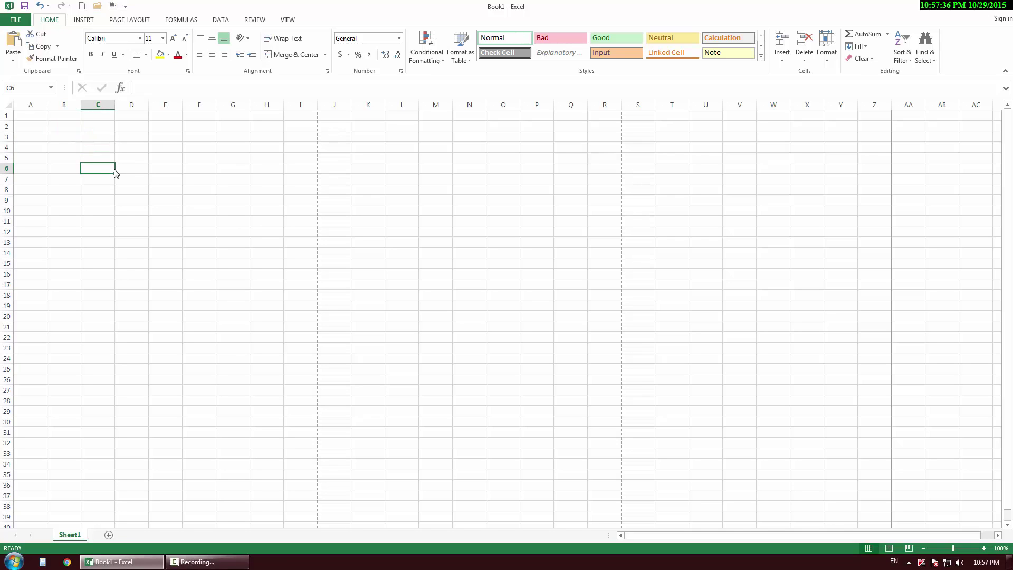
{"action": "left_click", "coordinate": [141, 171]}
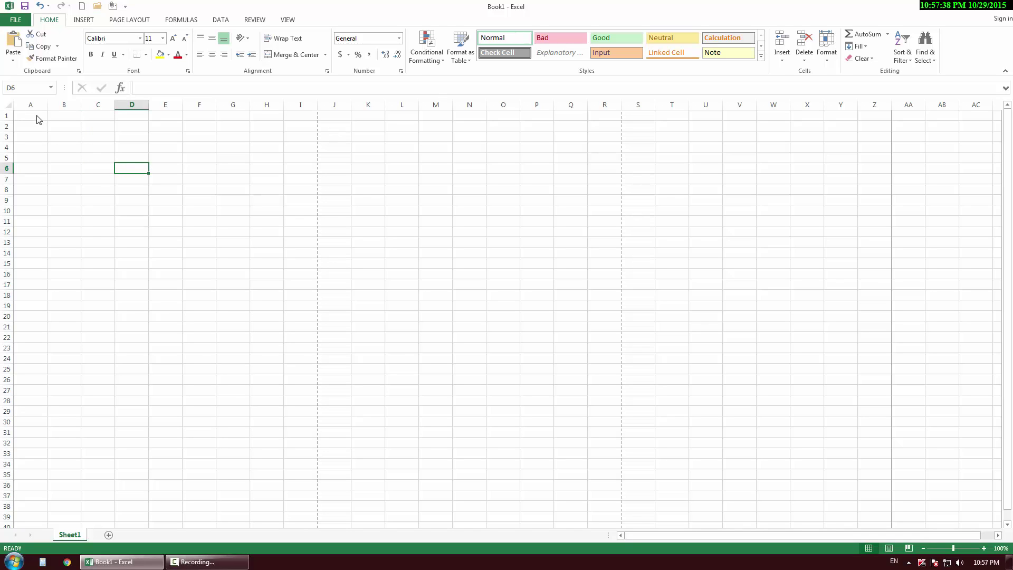